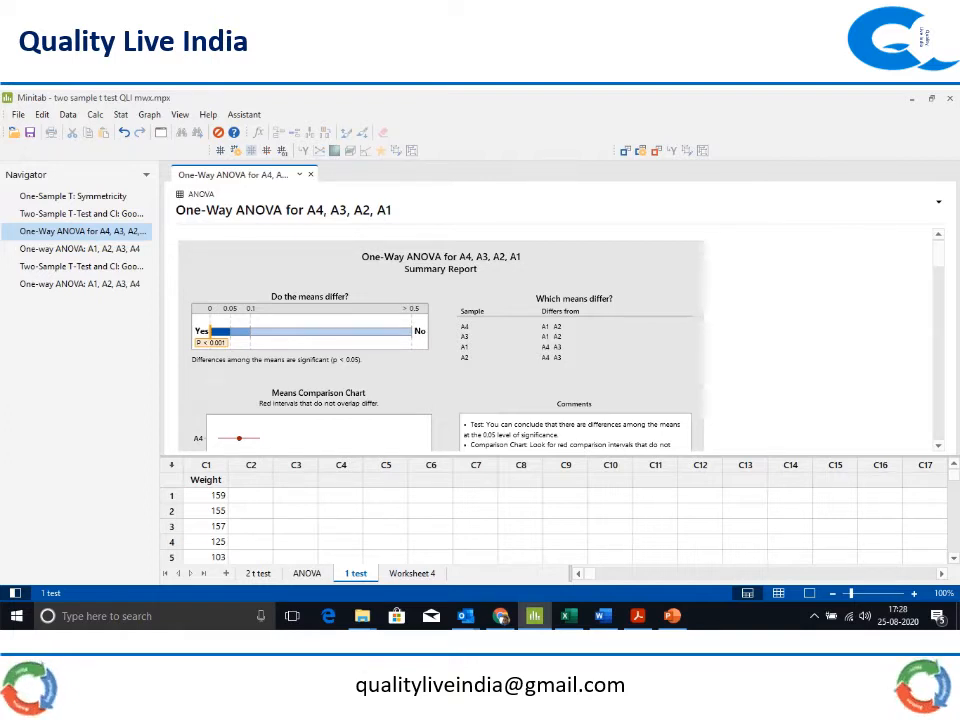
Select the Weight data in the 1 test worksheet and open the 1-Sample t test
click(206, 480)
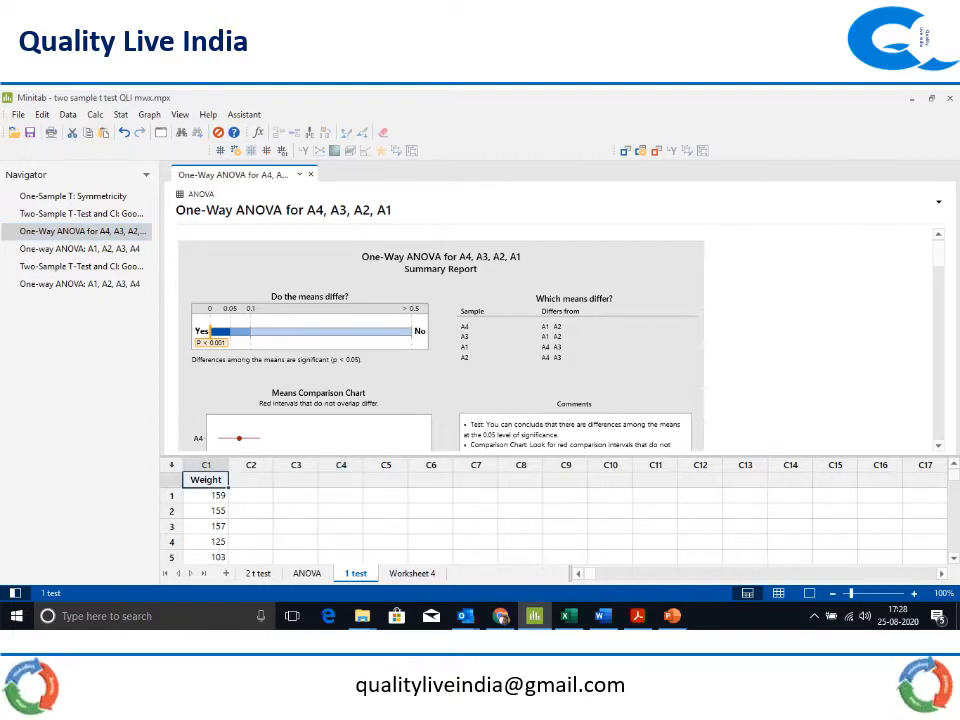
drag(210, 495, 225, 516)
scroll(555, 520, up, 6)
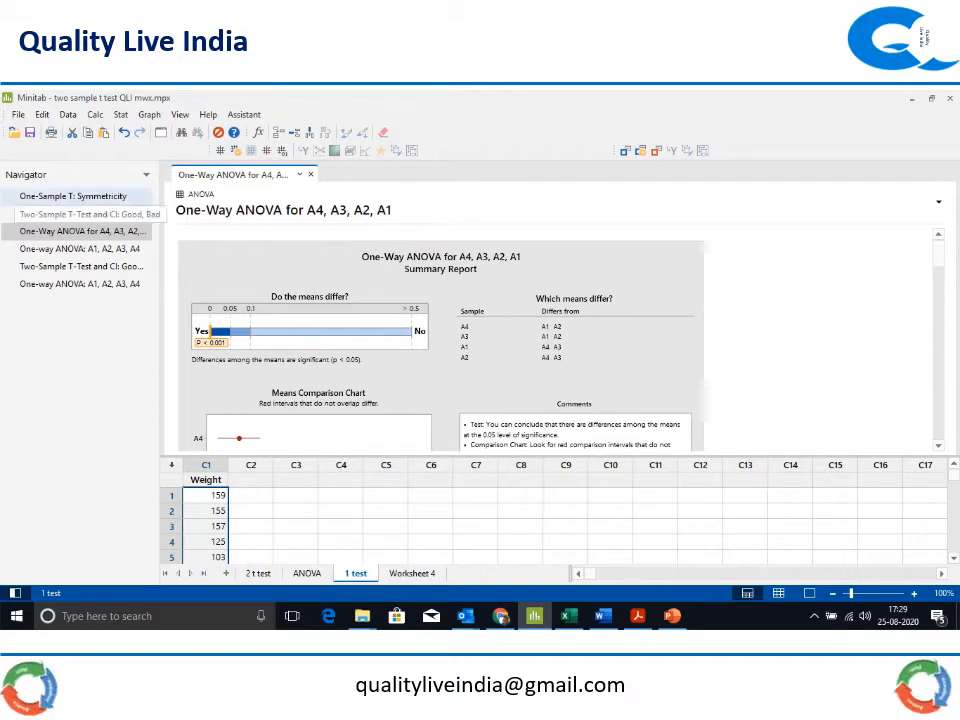
click(120, 114)
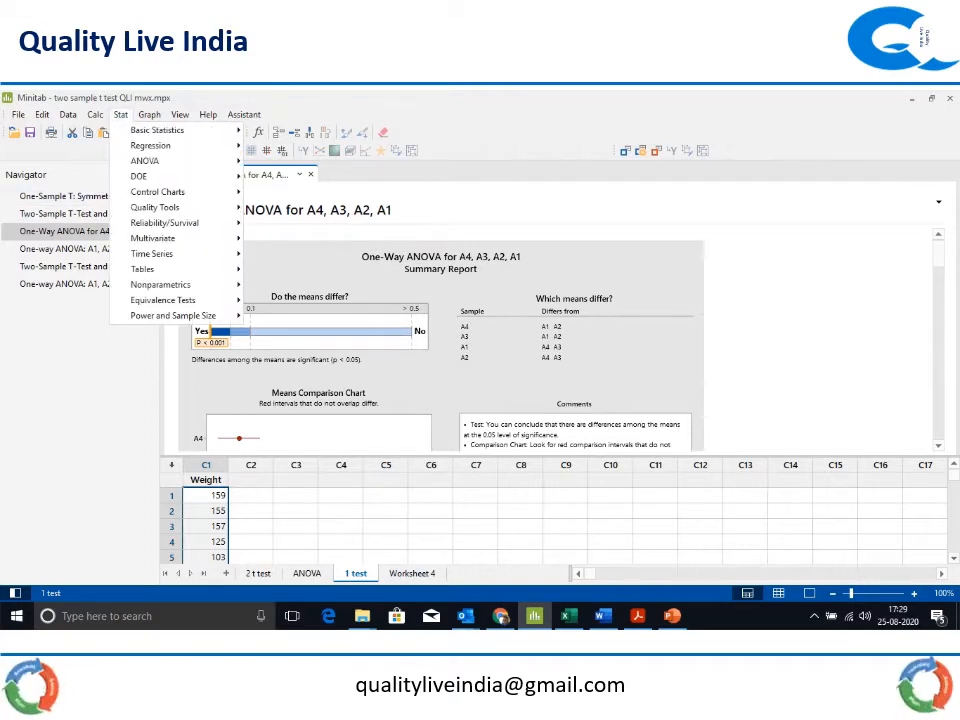
mouse_move(160, 130)
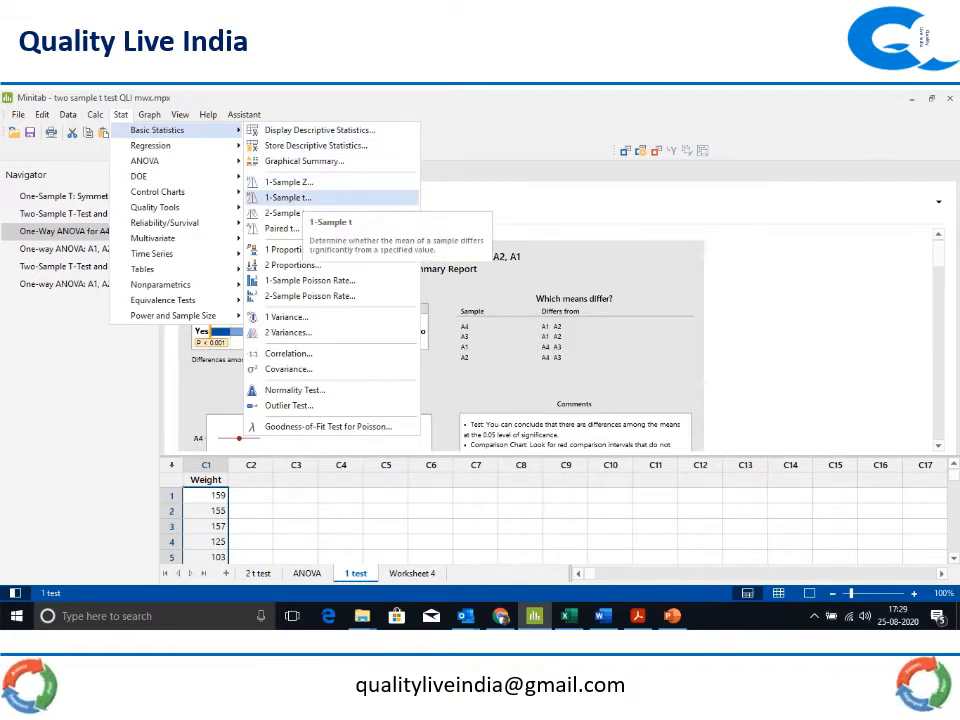
click(288, 197)
click(607, 267)
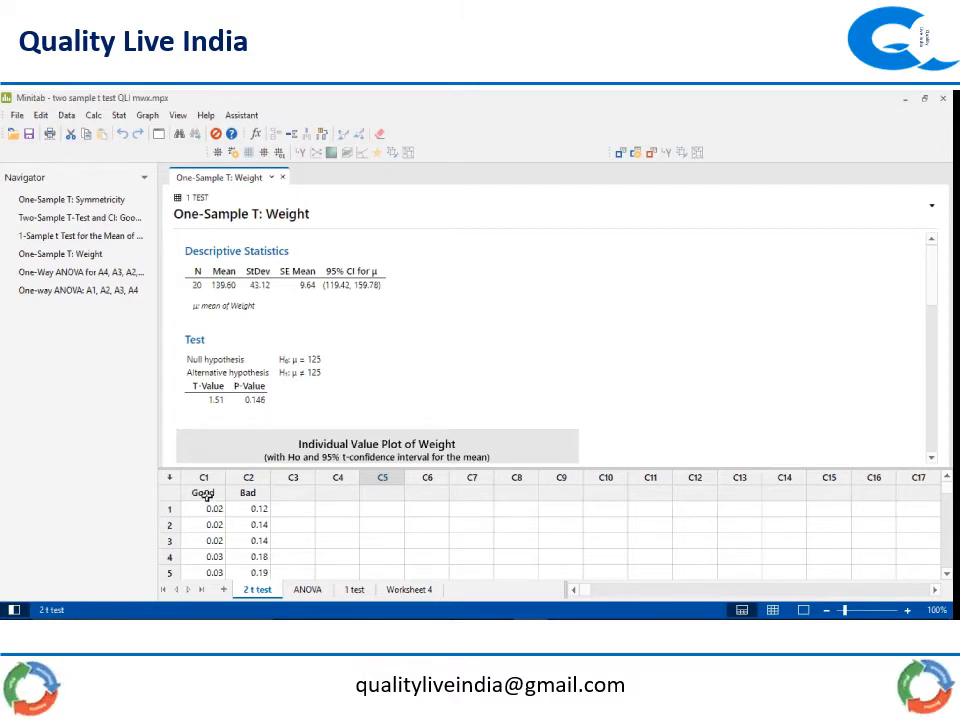
Look through the values in the Good and Bad columns of the 2 t test worksheet
click(205, 493)
scroll(214, 523, down, 2)
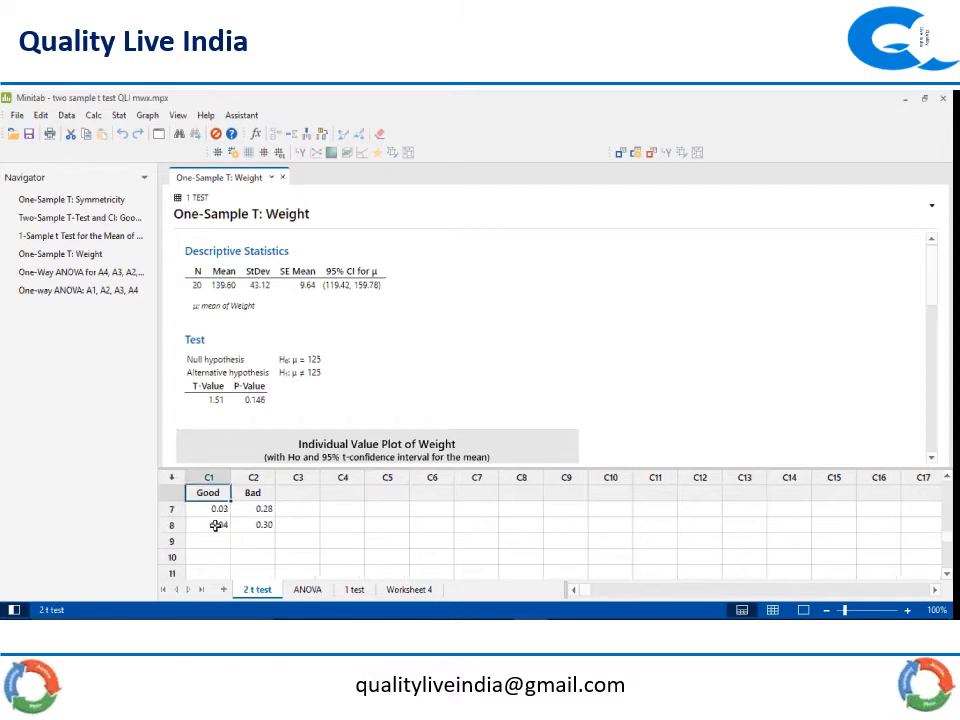
scroll(214, 540, up, 2)
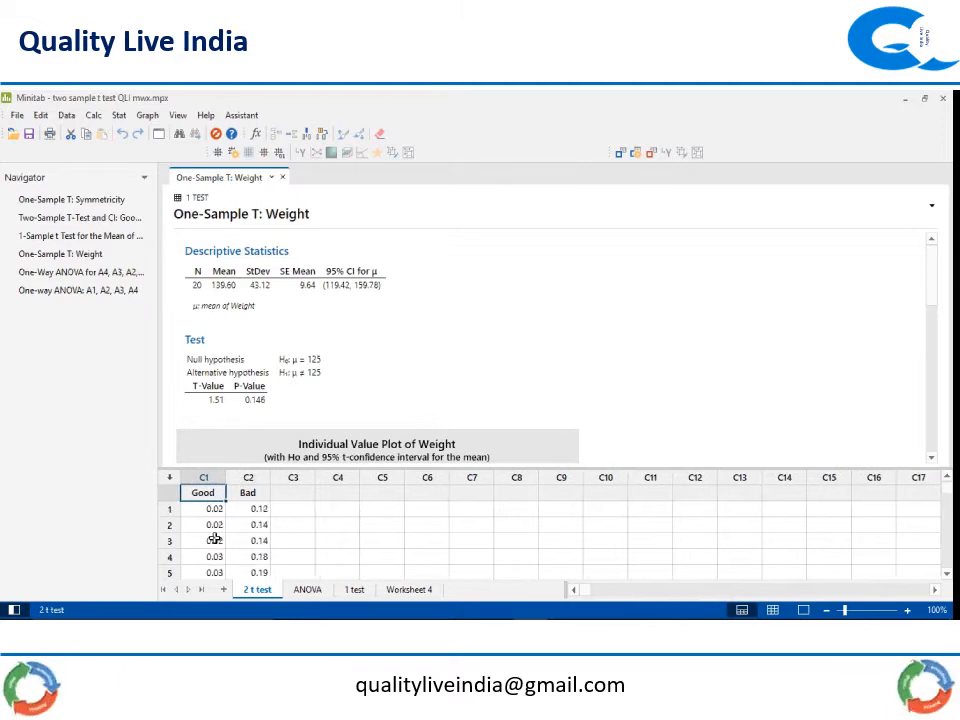
click(251, 493)
scroll(259, 510, down, 3)
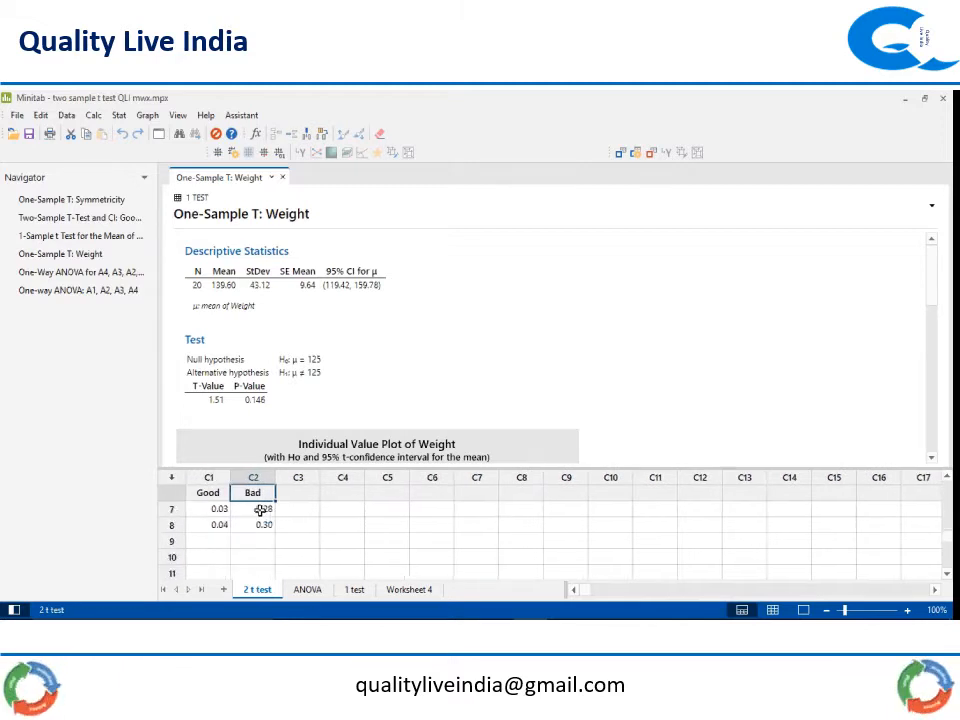
scroll(258, 510, up, 3)
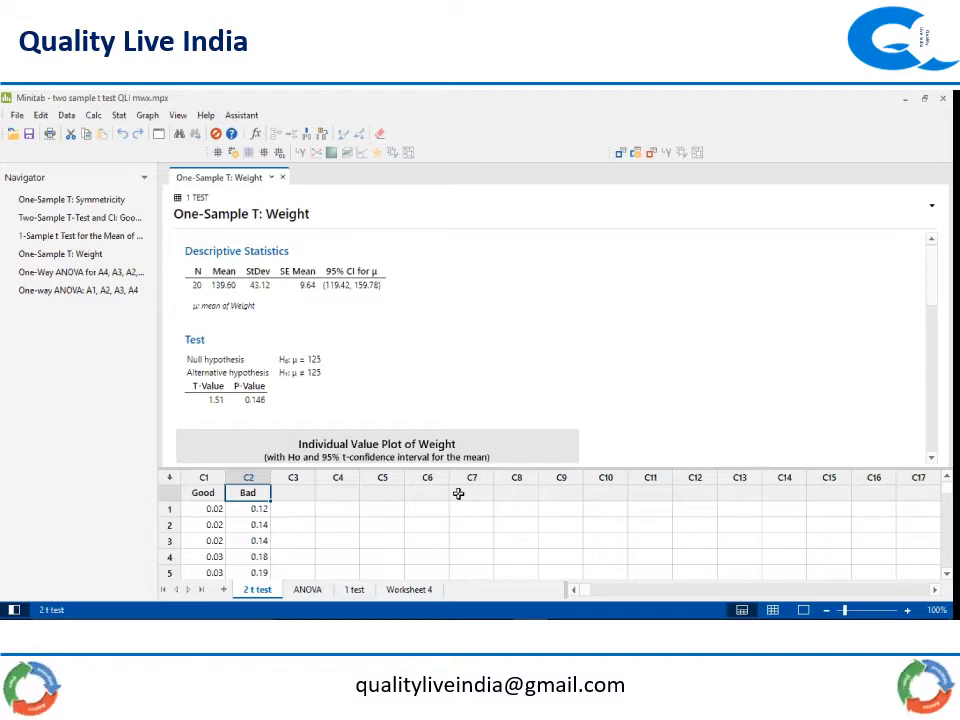
Start a 2-Sample t test with the data layout set to each sample in its own column
click(119, 115)
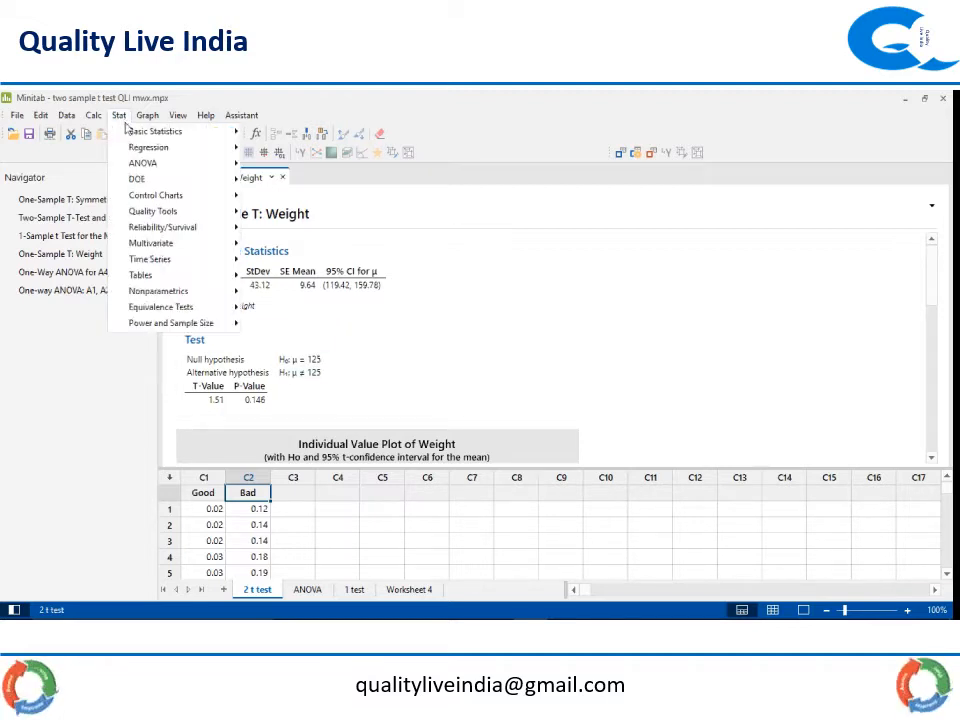
mouse_move(135, 135)
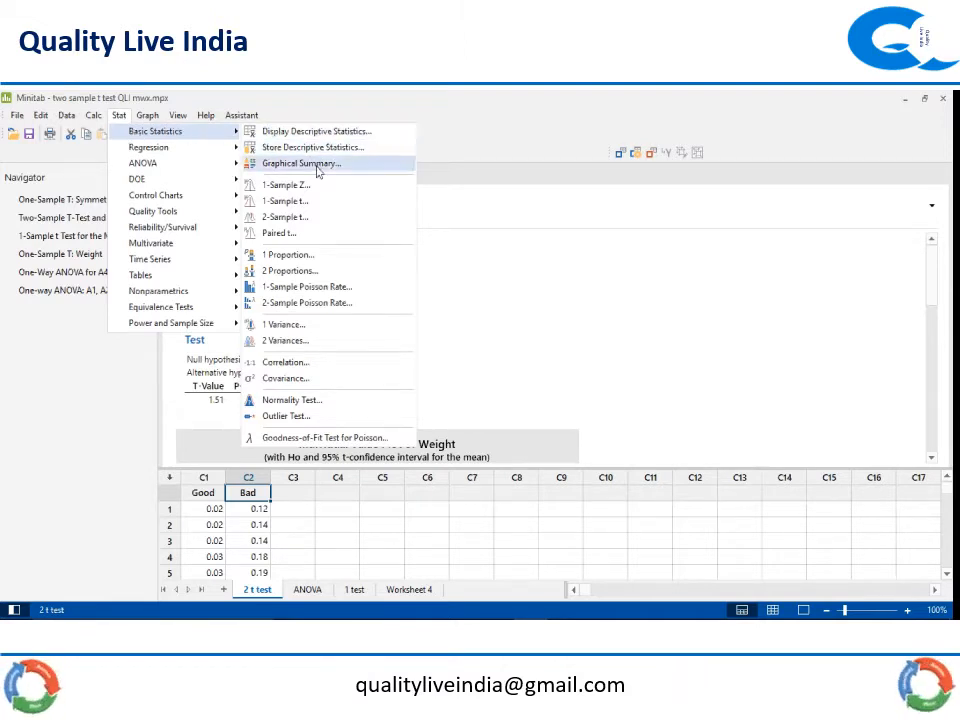
click(343, 222)
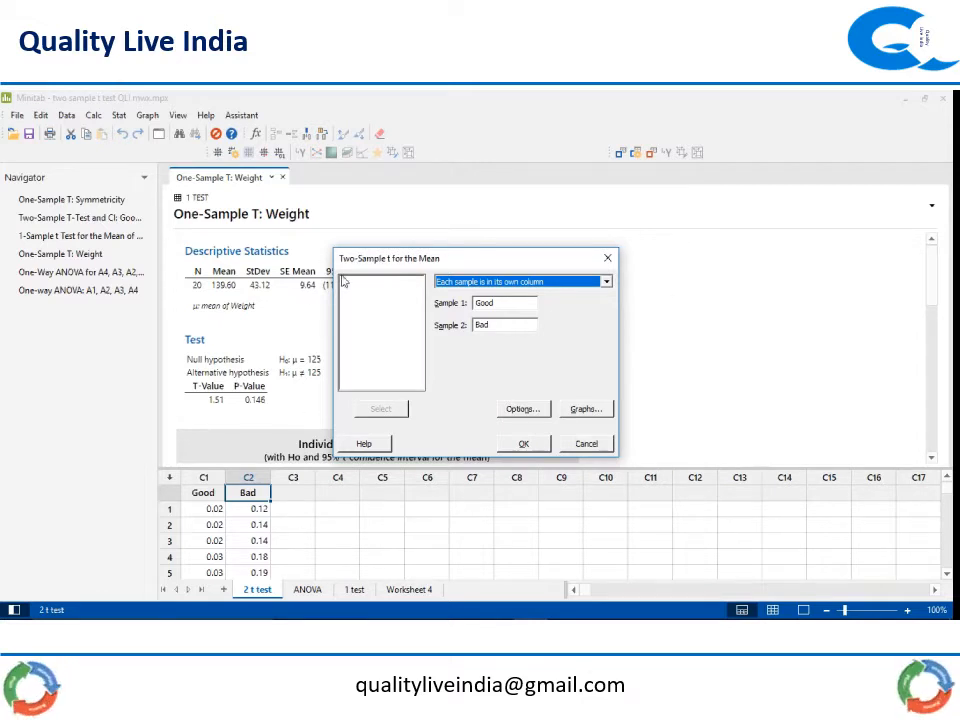
click(606, 283)
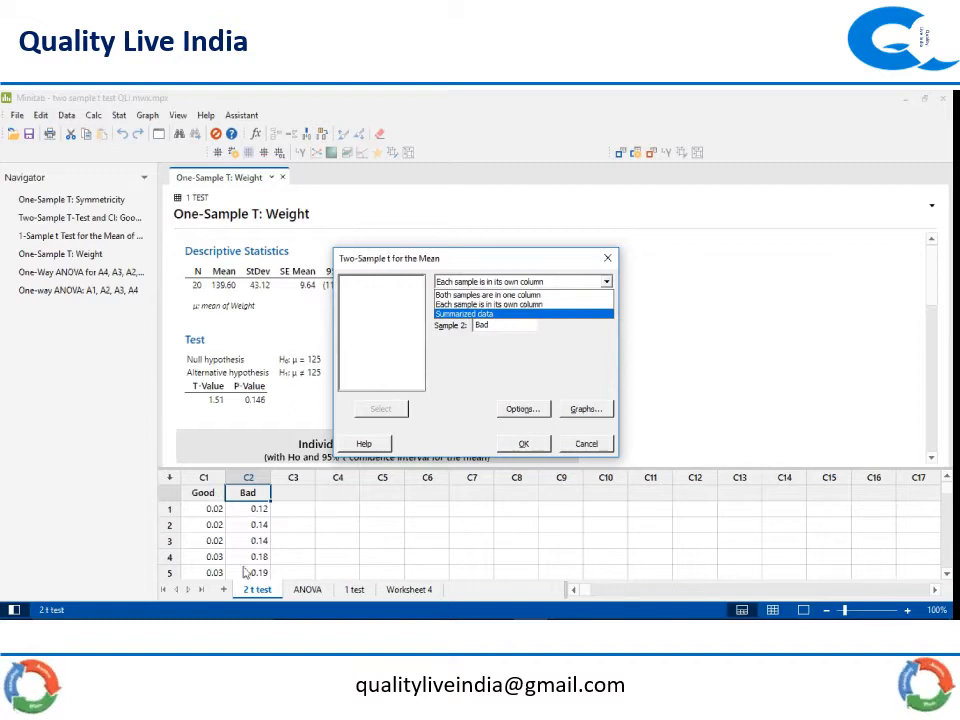
click(481, 309)
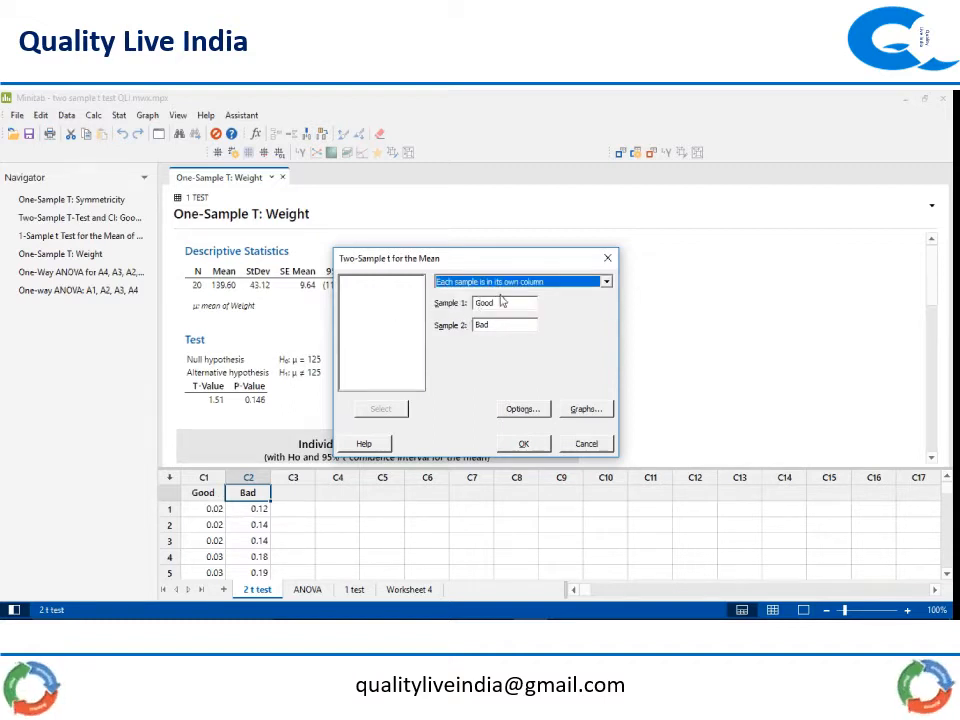
Assign Good as sample 1 and Bad as sample 2, accepting a 95.0 confidence level and a 0.0 hypothesized difference
double_click(502, 302)
key(BackSpace)
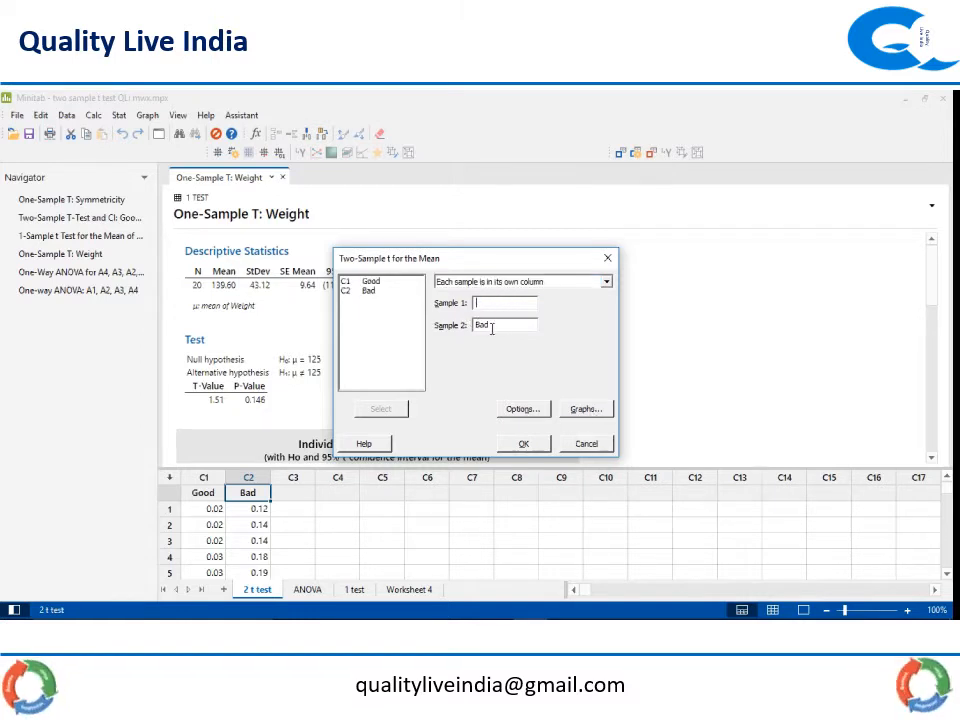
double_click(491, 327)
key(BackSpace)
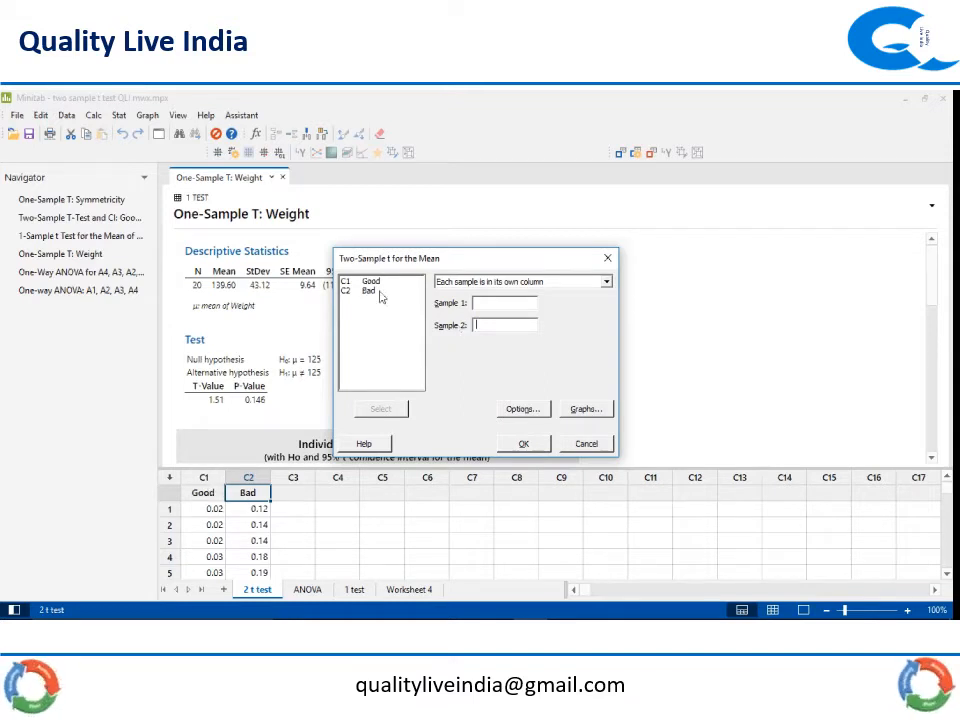
click(490, 302)
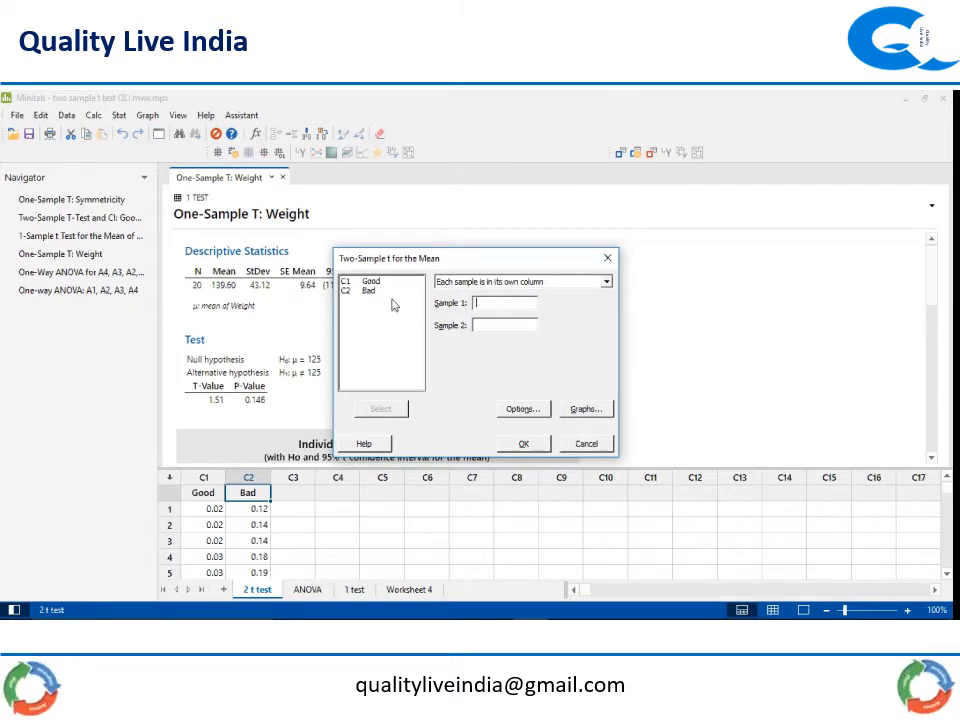
double_click(373, 283)
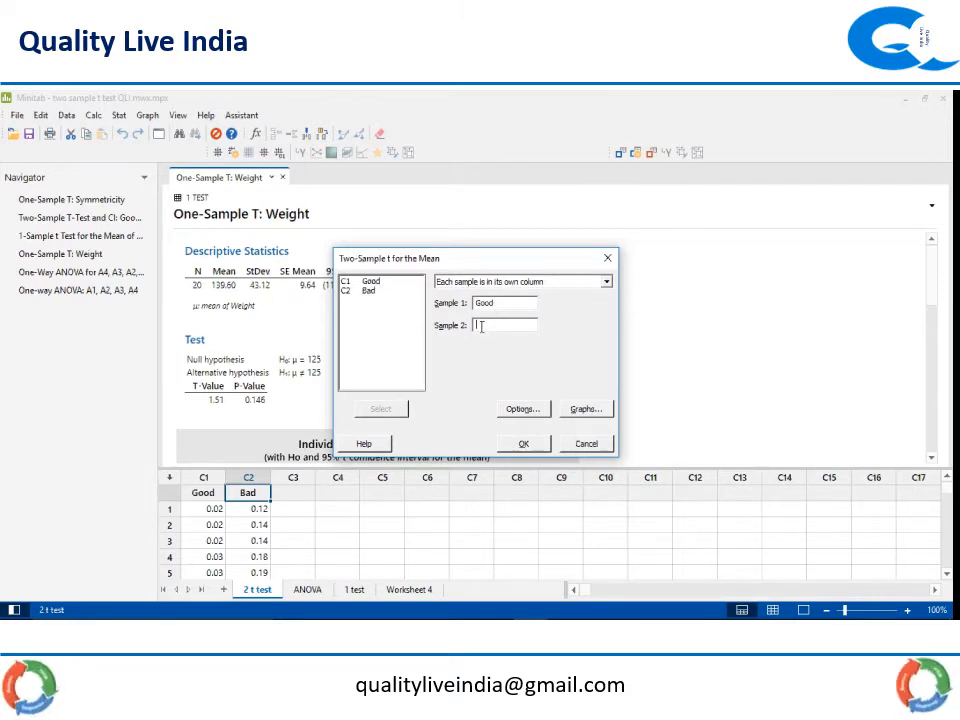
double_click(369, 292)
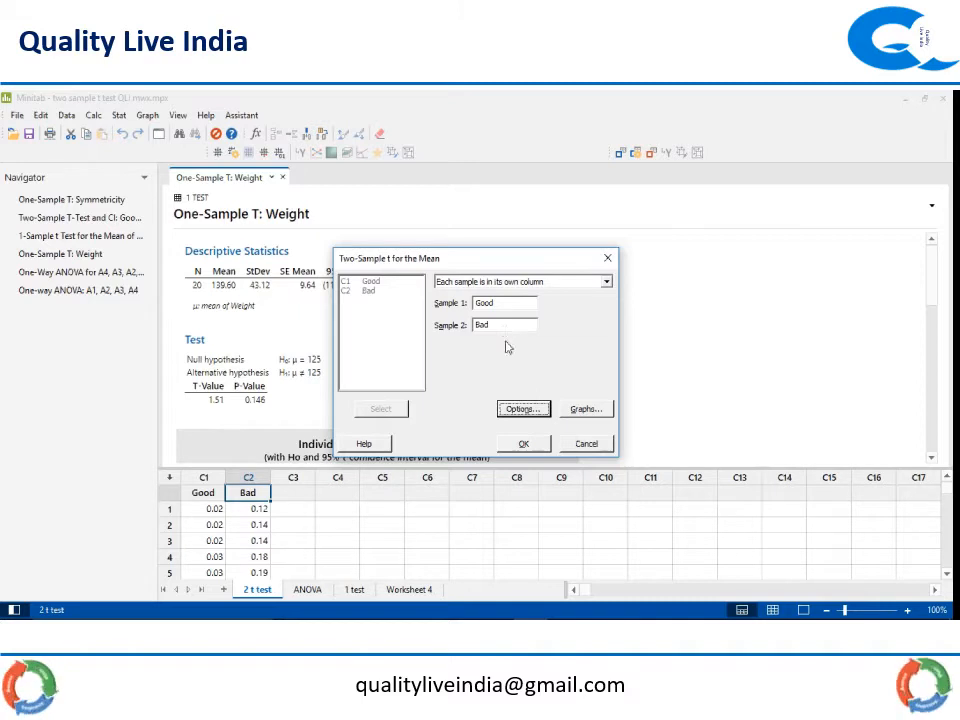
click(519, 409)
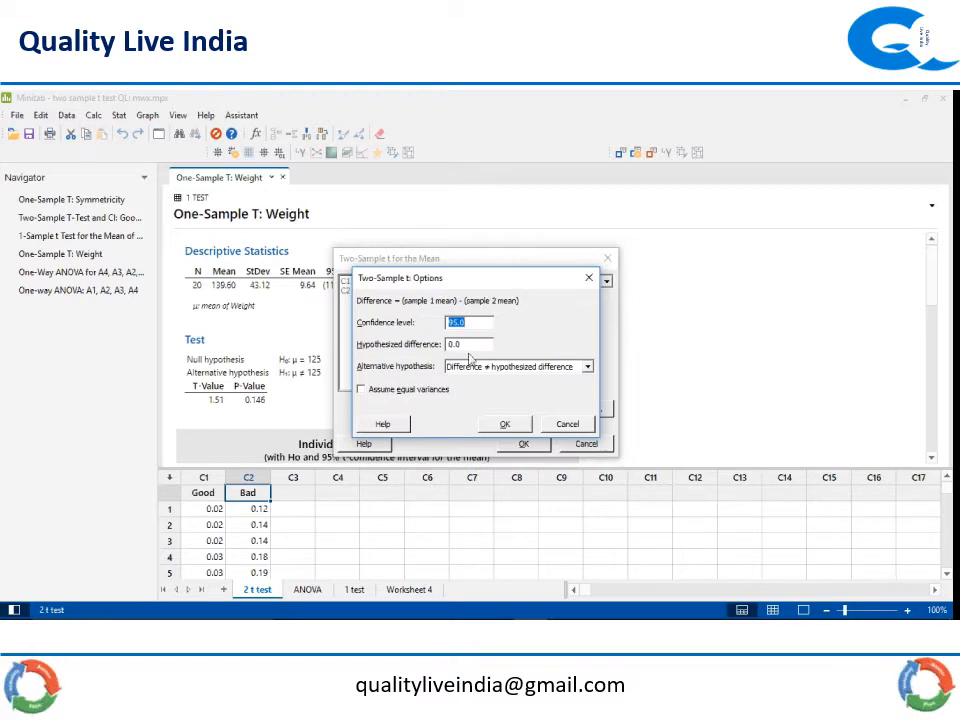
click(505, 424)
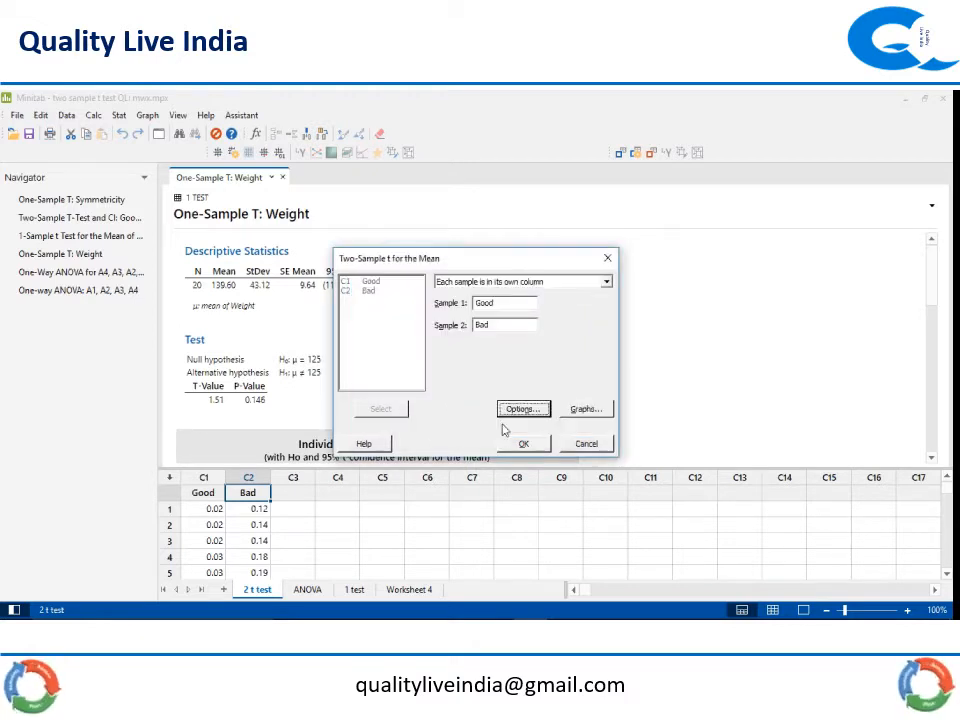
Include the individual value plot and boxplot, and run the two-sample t test
click(586, 411)
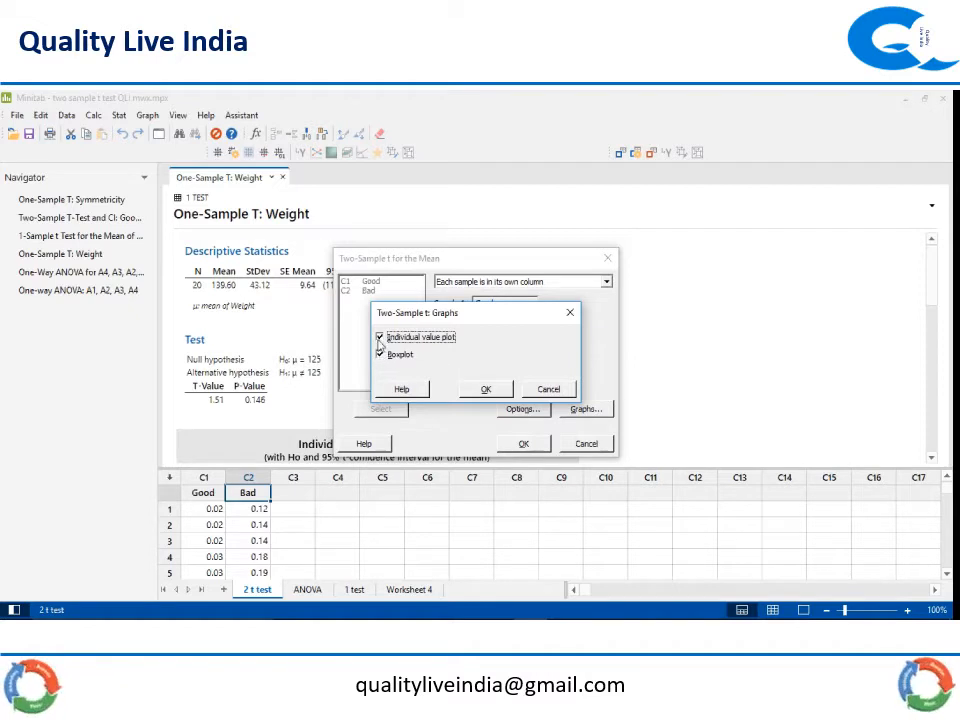
click(380, 355)
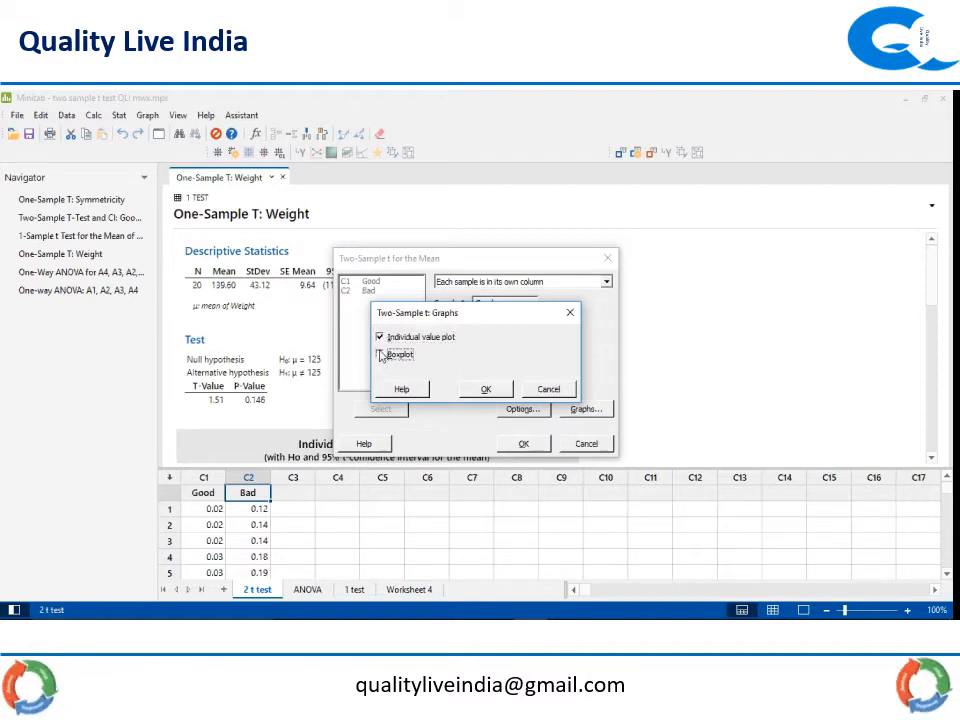
click(380, 338)
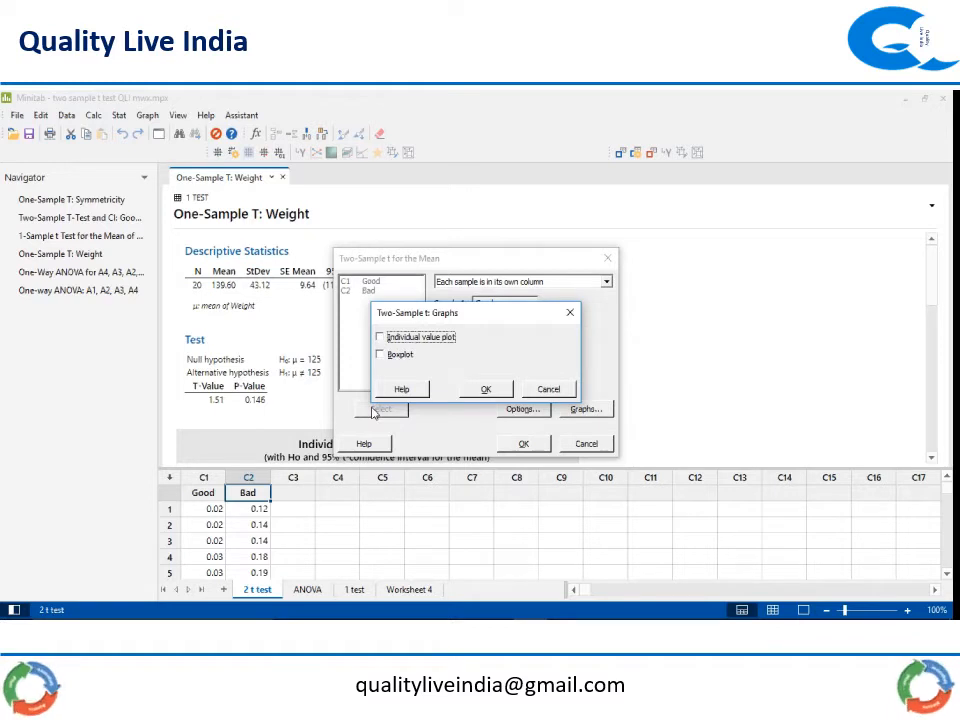
click(380, 355)
click(380, 338)
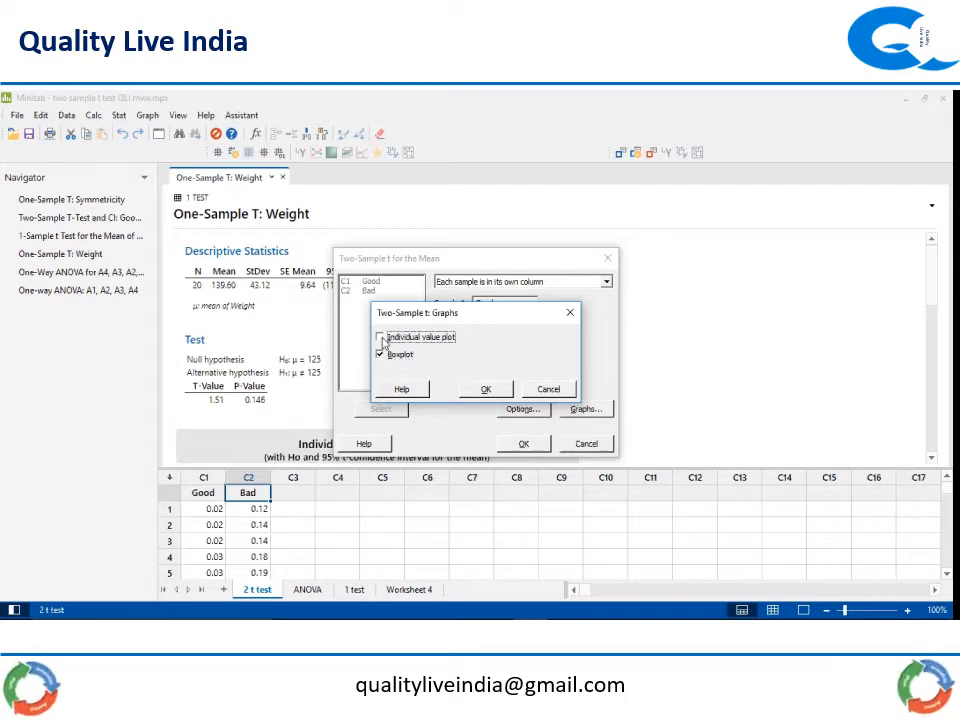
click(484, 391)
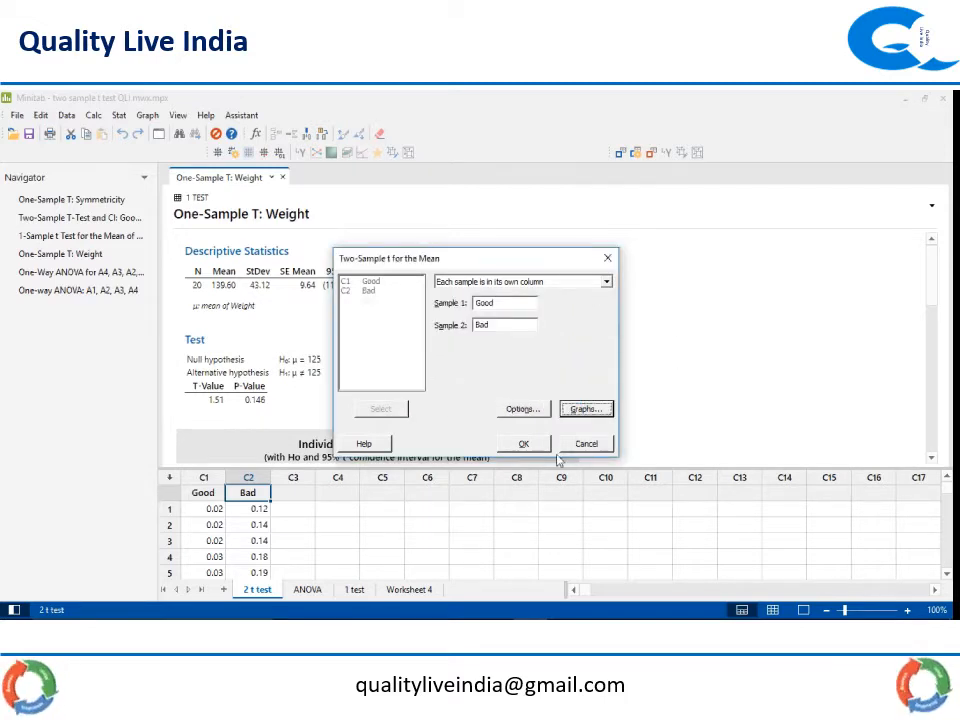
click(523, 443)
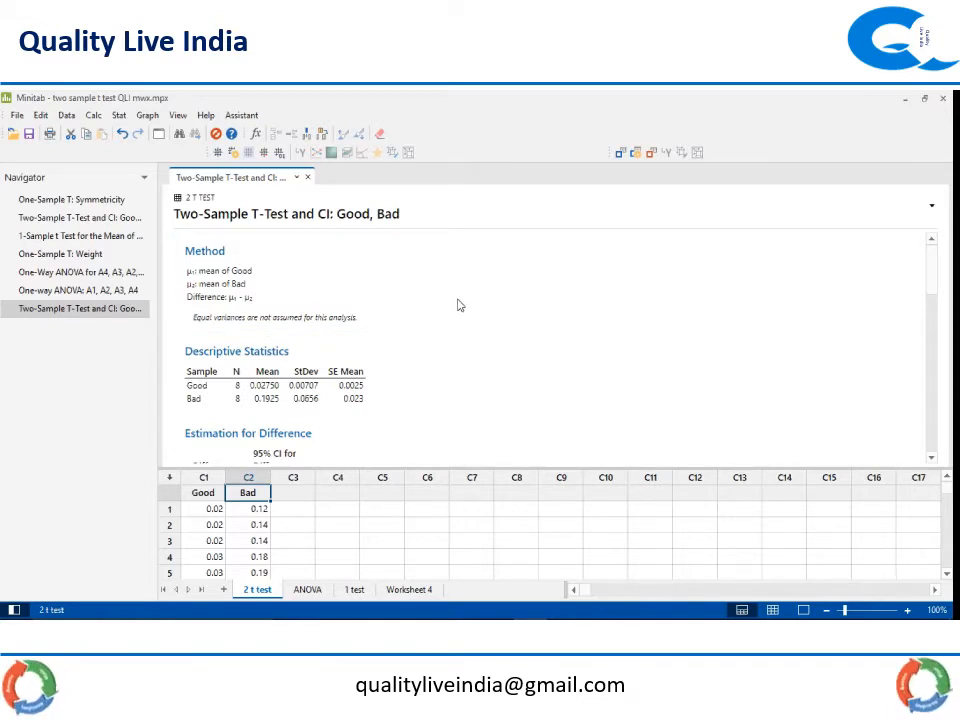
Examine the two-sample t test output, including descriptive statistics, estimated difference, P-value and individual value plot
scroll(457, 305, down, 2)
scroll(455, 305, up, 1)
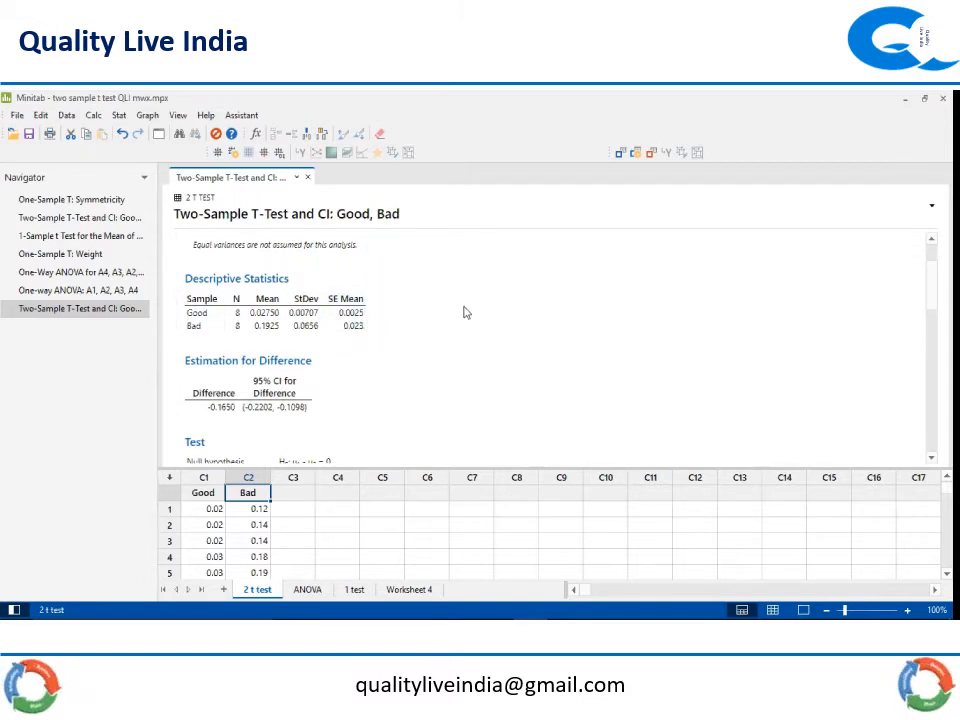
scroll(463, 313, down, 2)
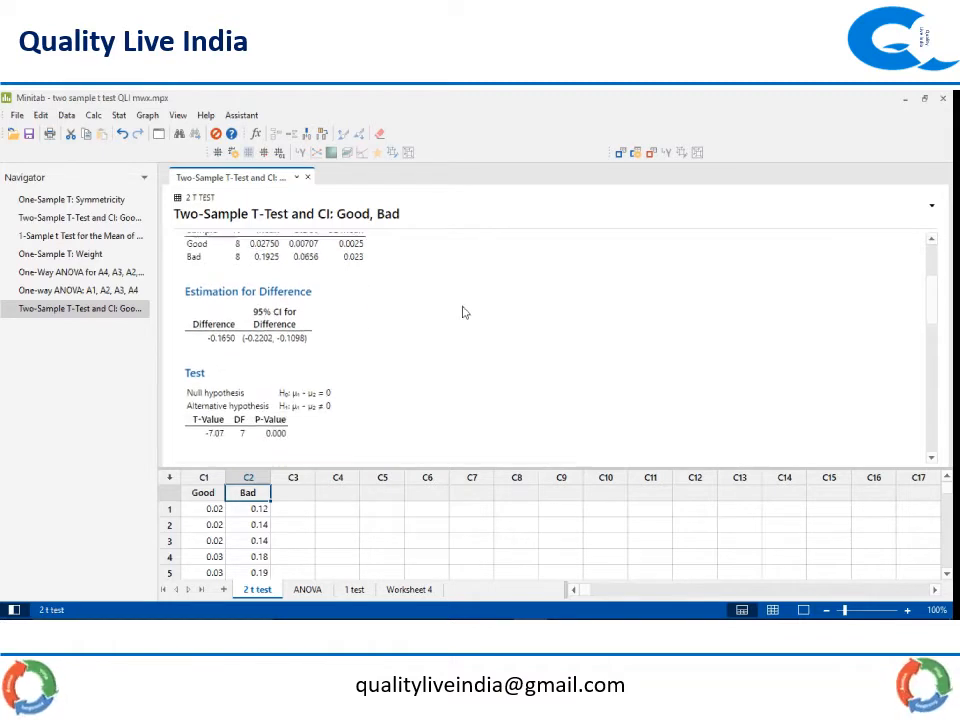
scroll(463, 313, down, 1)
scroll(463, 313, up, 1)
scroll(455, 312, up, 1)
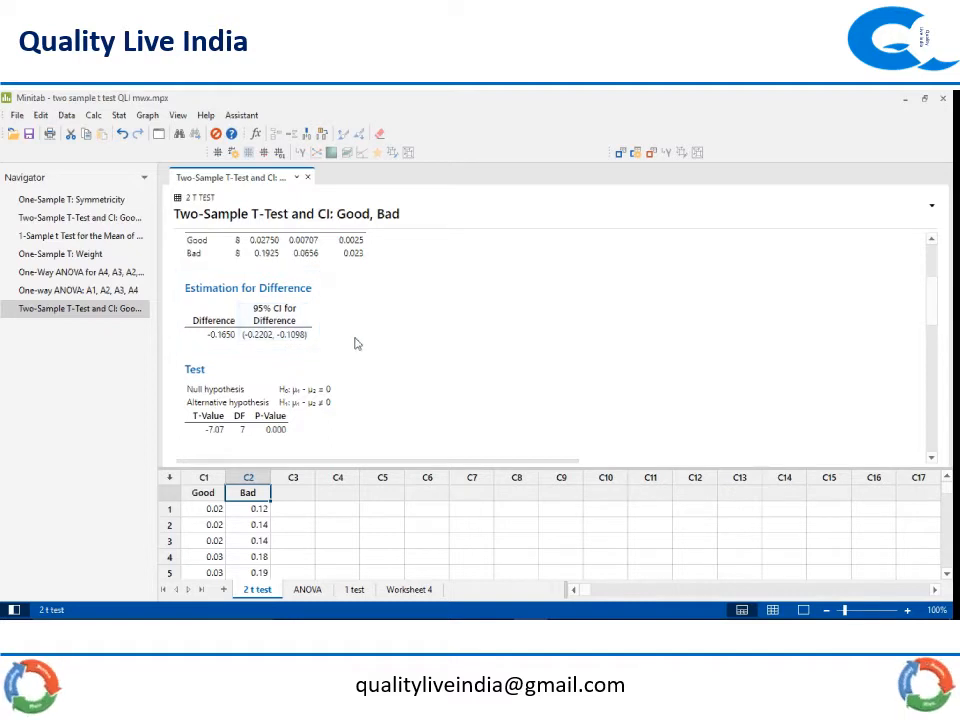
scroll(465, 333, down, 3)
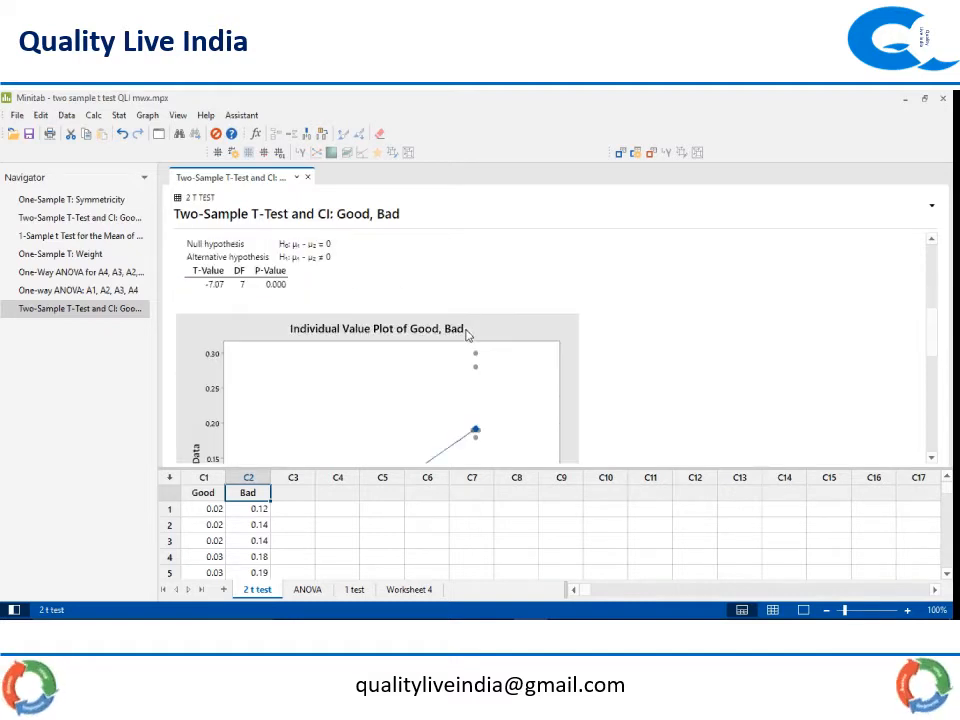
scroll(466, 334, up, 1)
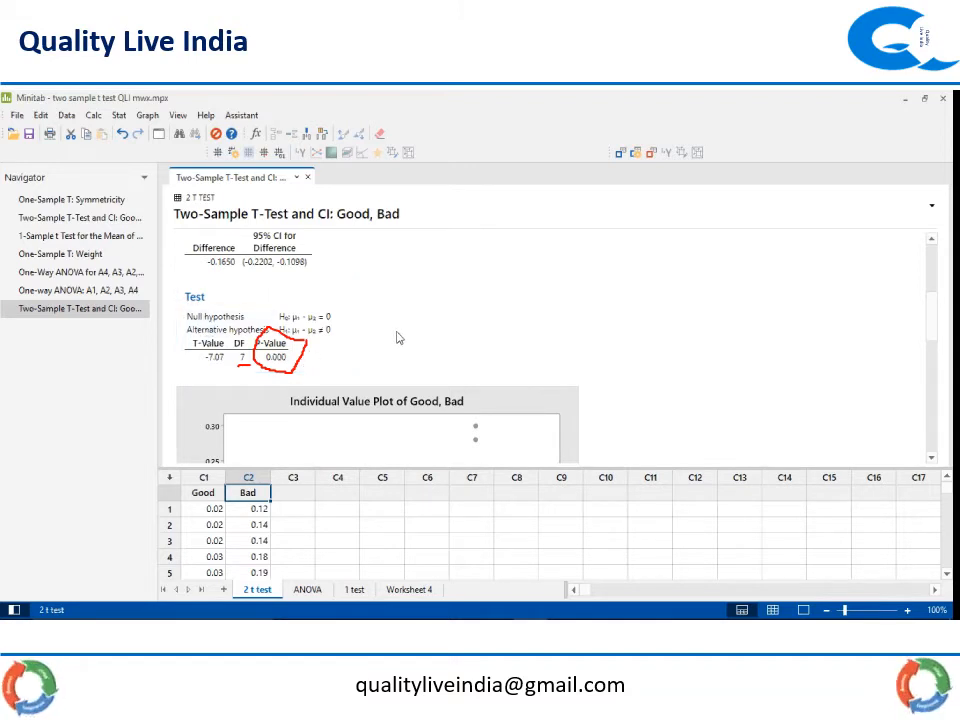
scroll(397, 337, down, 2)
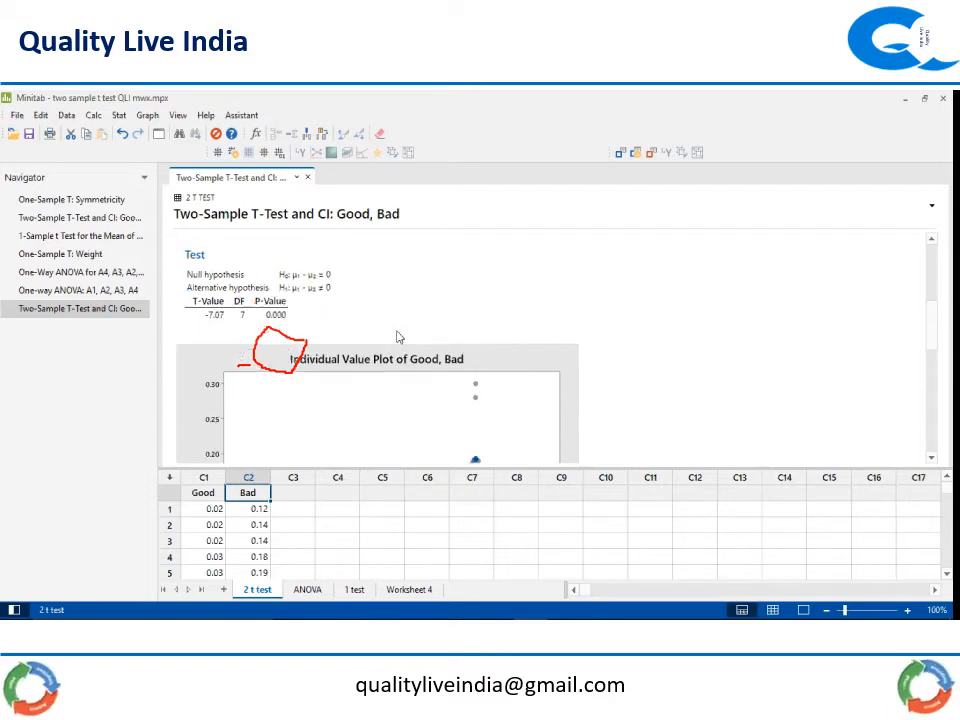
key(ctrl+z)
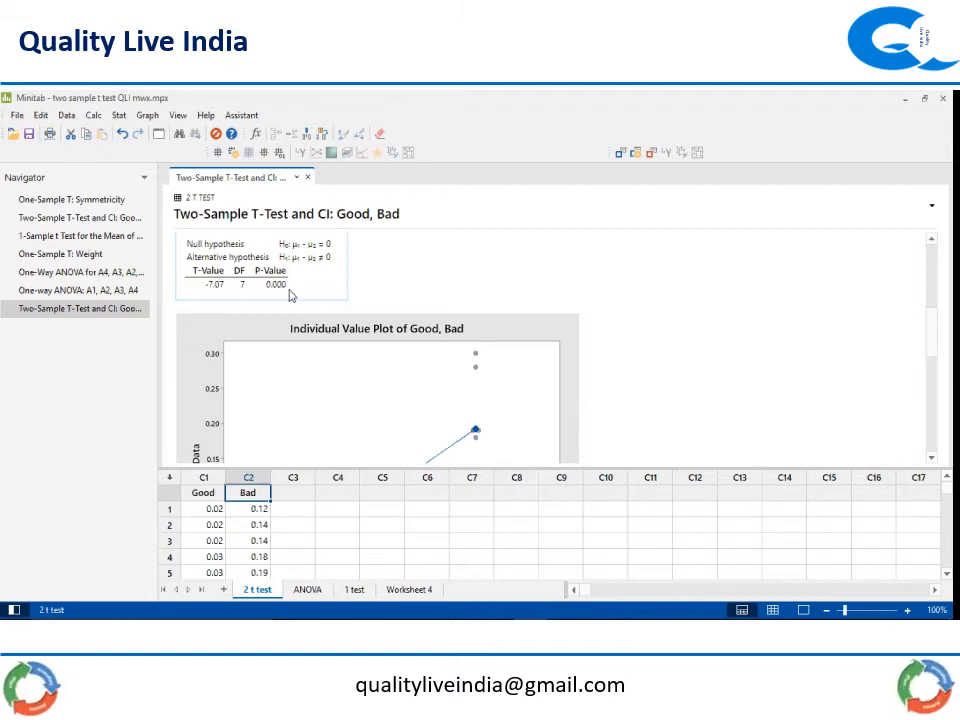
scroll(291, 295, down, 3)
scroll(291, 295, up, 1)
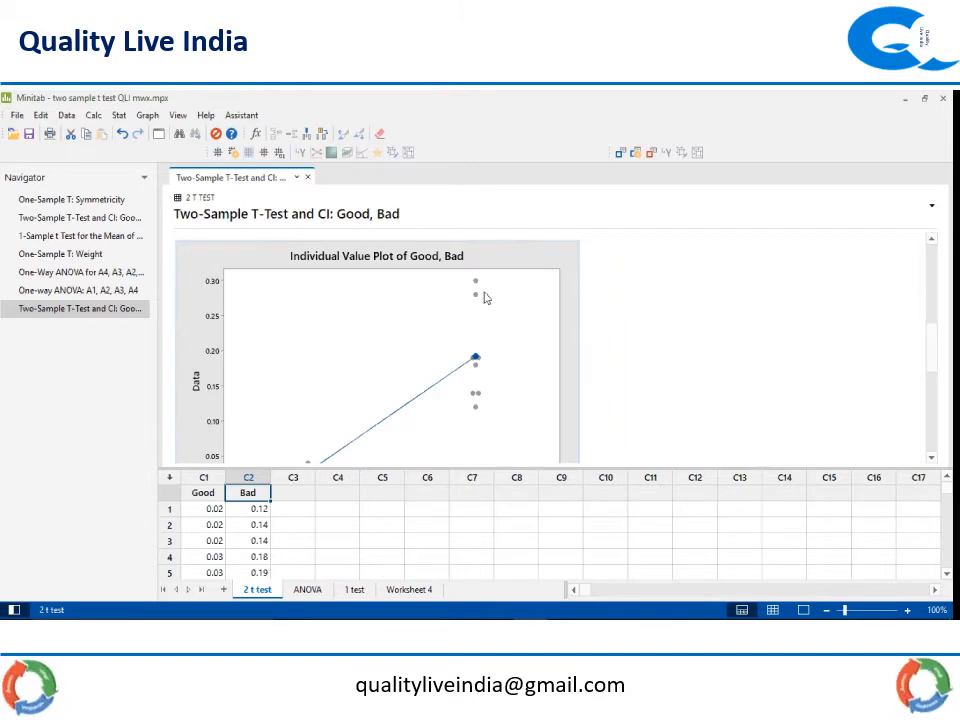
Examine the individual value plot and boxplot of Good and Bad, comparing the spread and means of both samples
scroll(527, 326, down, 2)
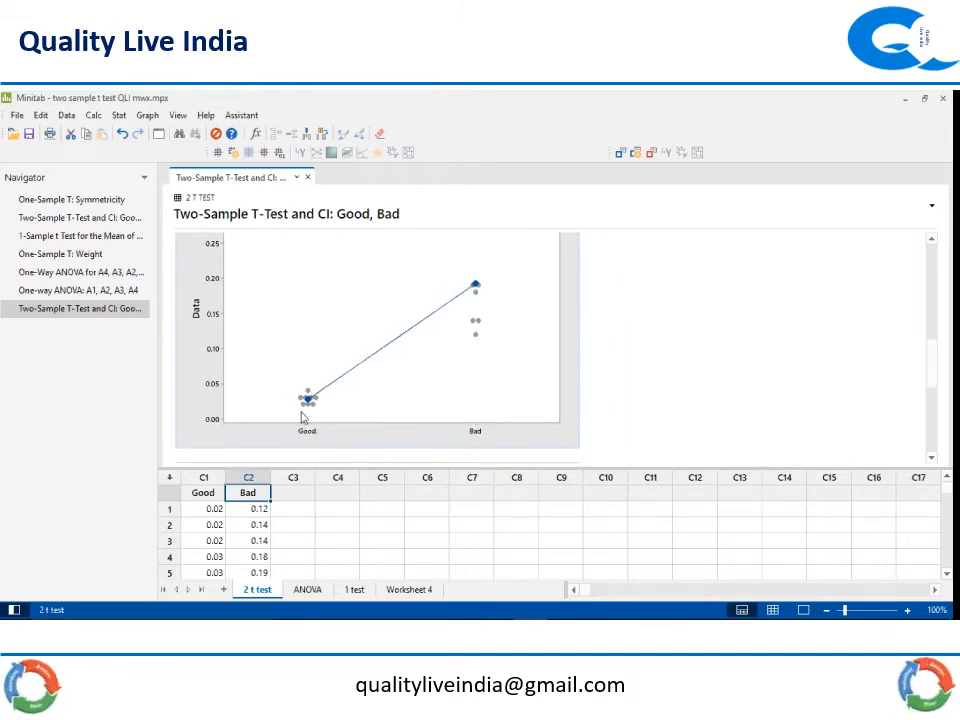
scroll(484, 380, up, 2)
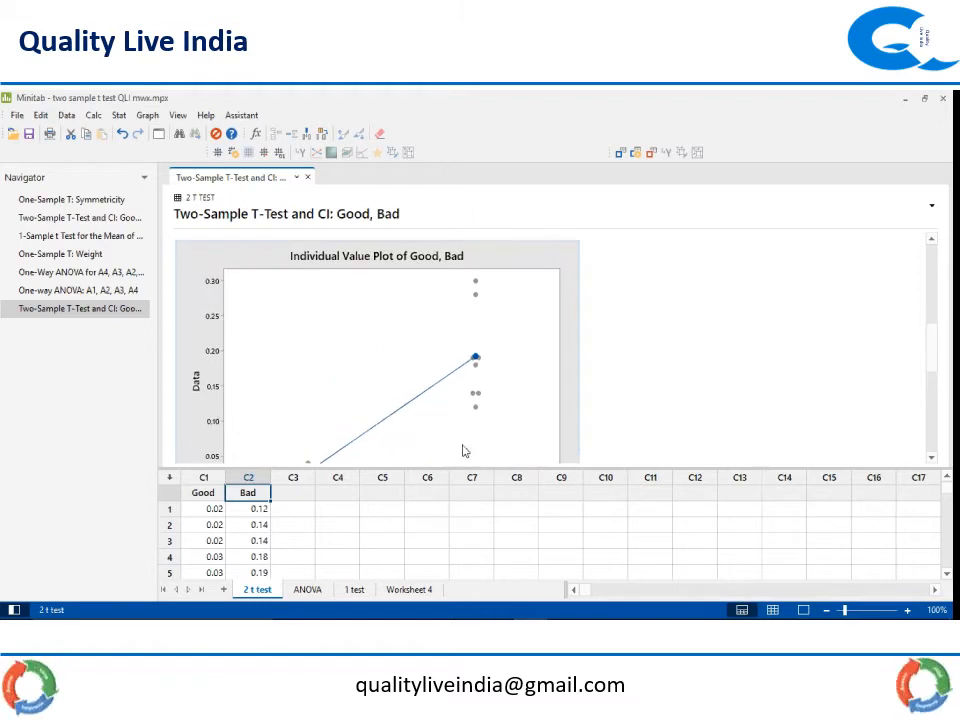
scroll(505, 417, down, 4)
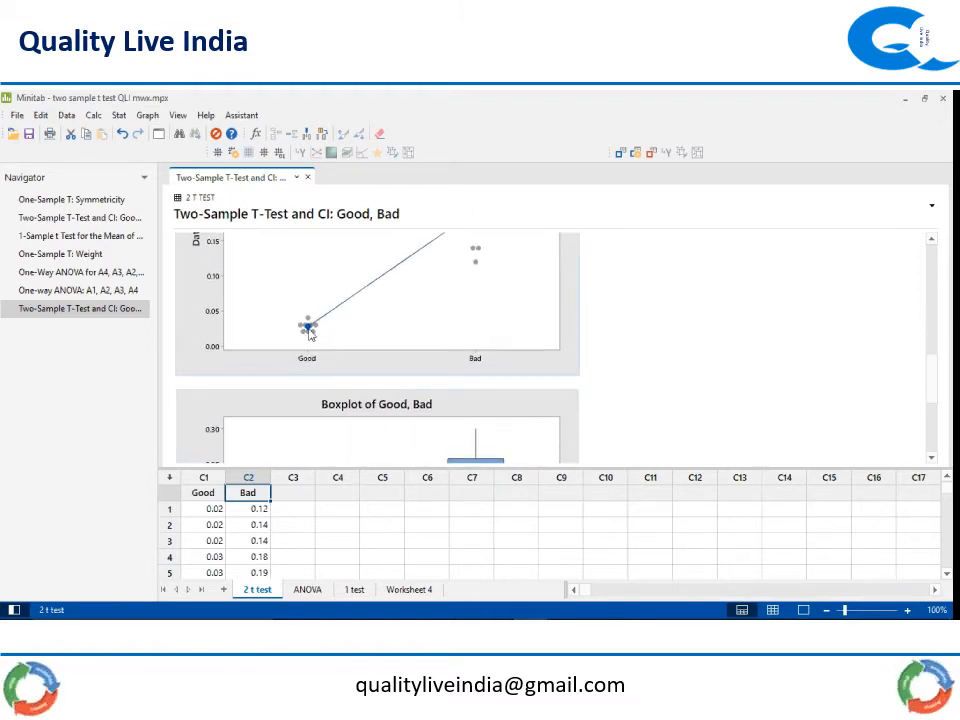
scroll(393, 294, up, 2)
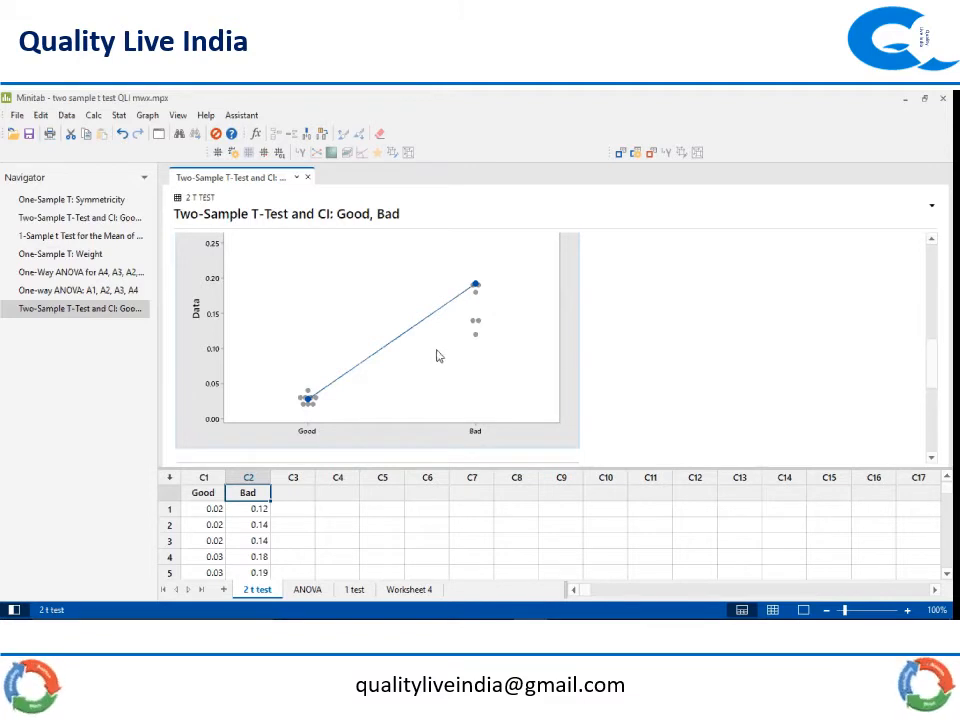
scroll(437, 356, down, 5)
scroll(437, 356, up, 1)
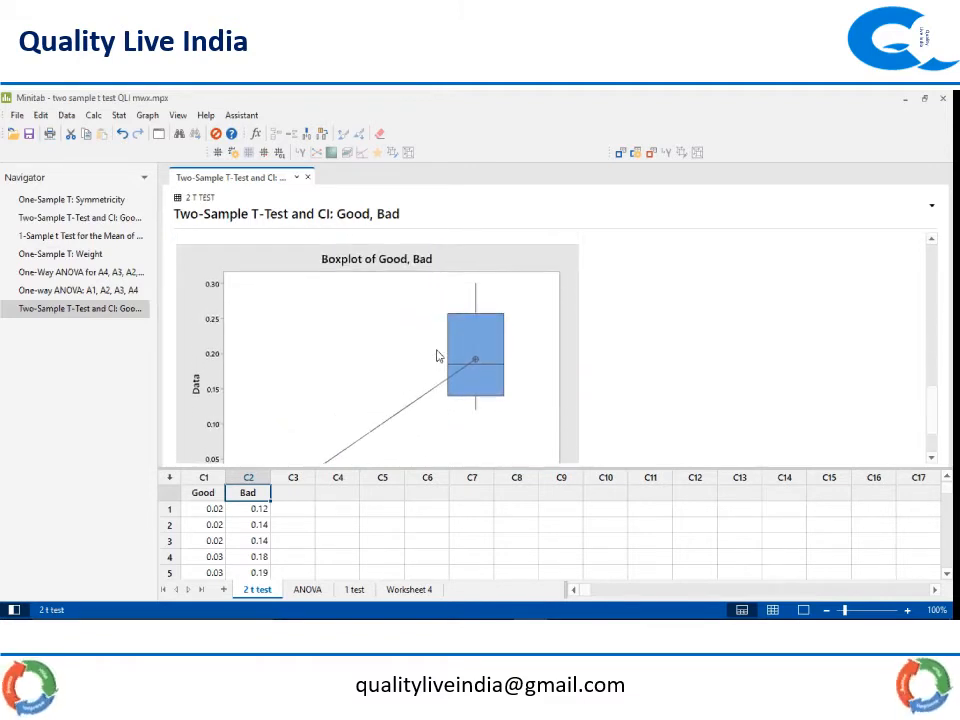
scroll(400, 290, down, 2)
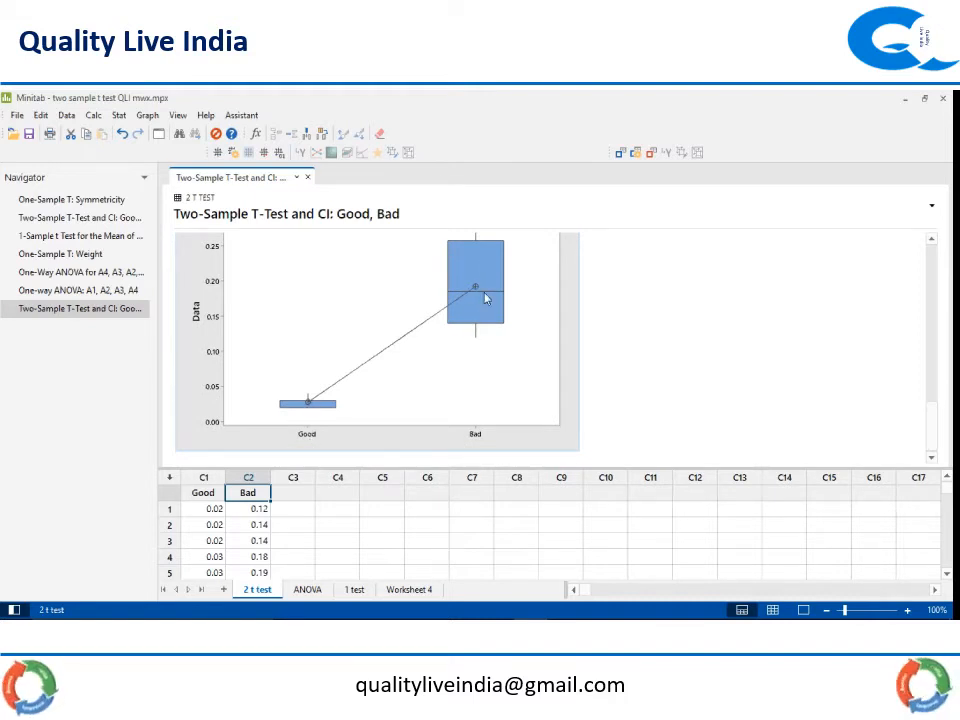
mouse_move(478, 292)
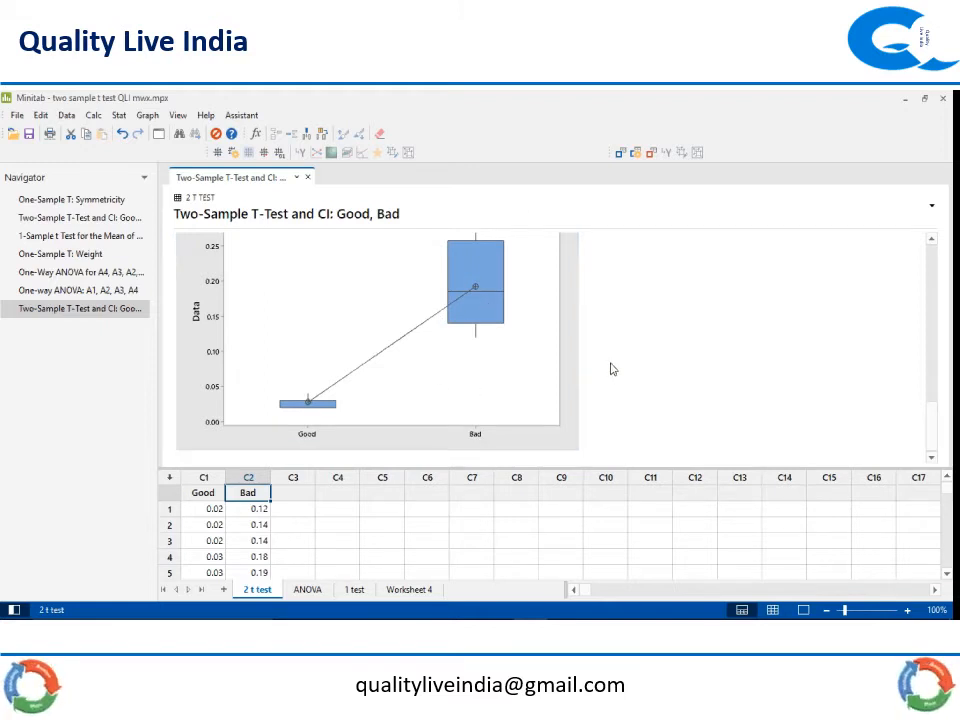
scroll(612, 368, down, 4)
scroll(612, 368, up, 4)
scroll(614, 366, down, 2)
scroll(614, 363, up, 8)
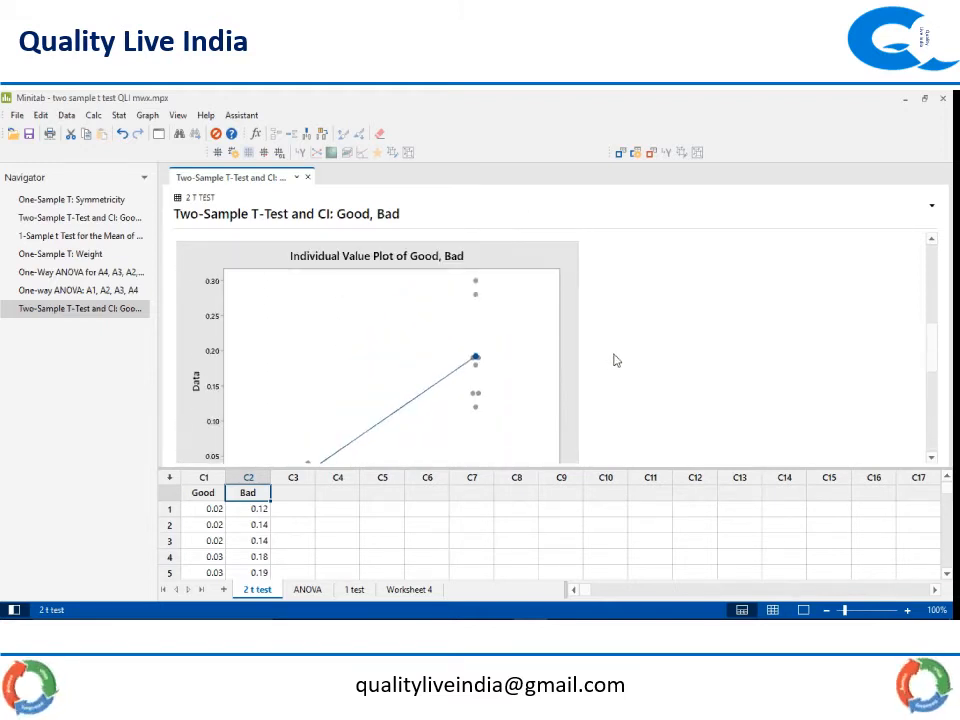
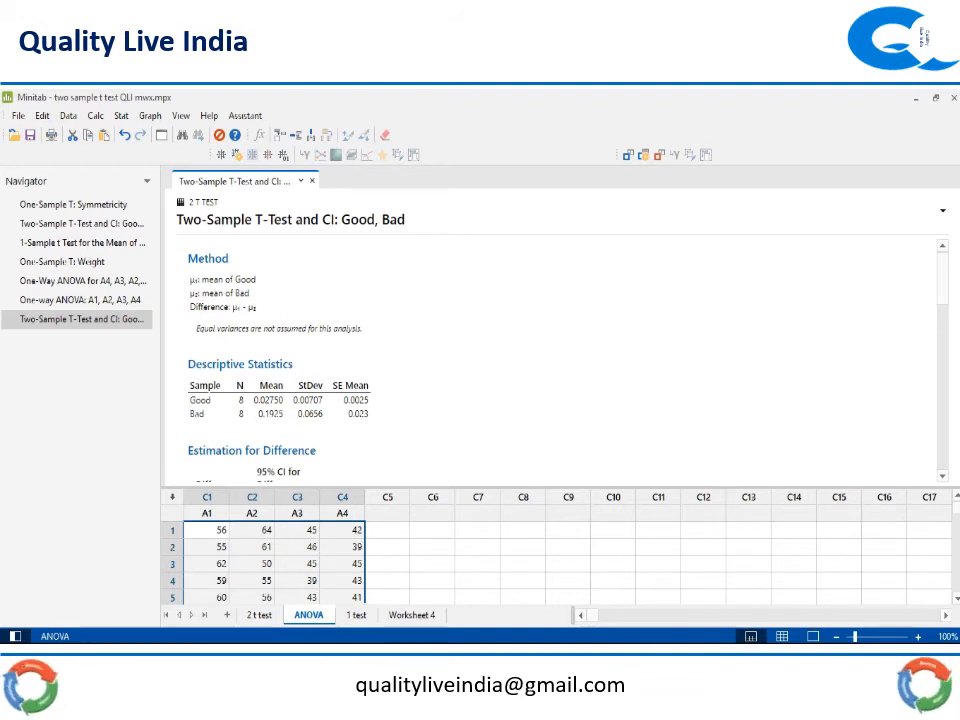
Start a one-way ANOVA on the ANOVA worksheet with responses cleared and response data in a separate column for each factor level
scroll(560, 555, down, 1)
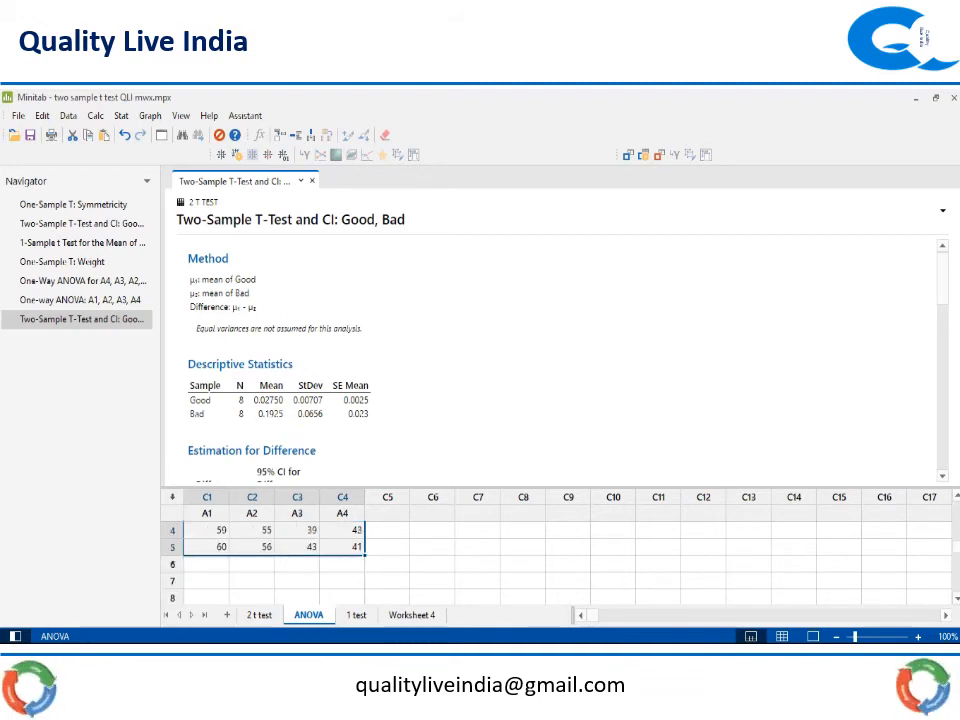
scroll(560, 555, up, 1)
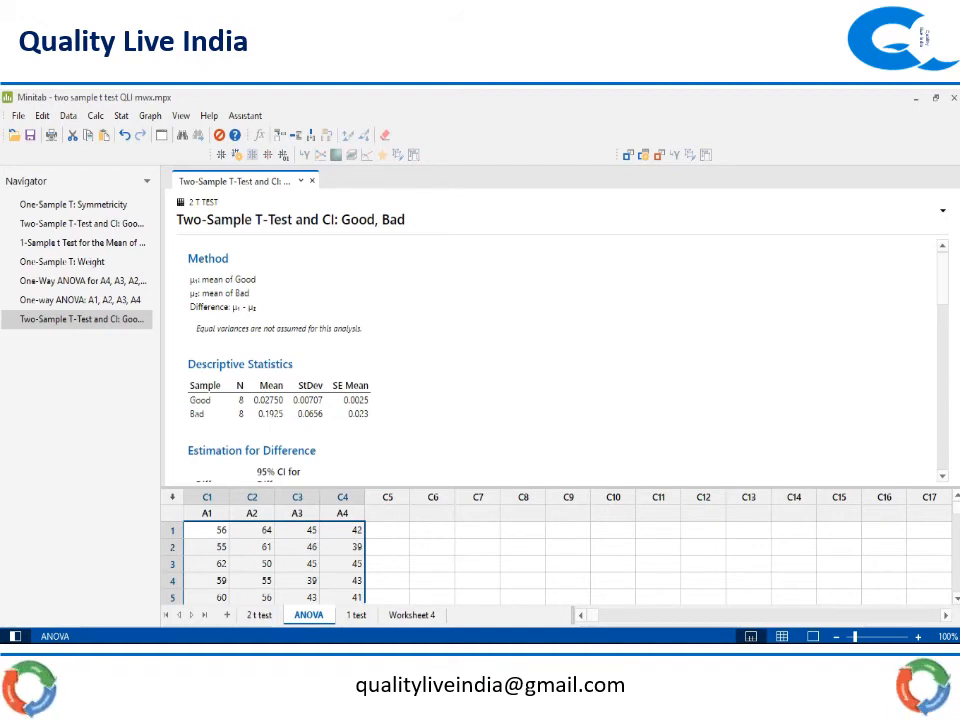
click(121, 115)
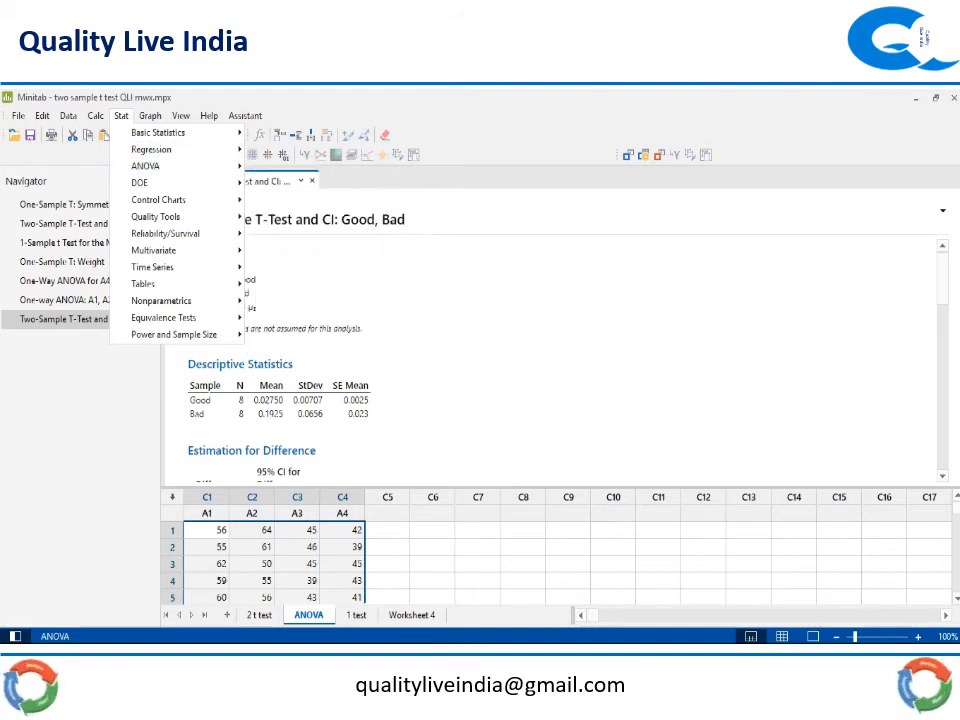
mouse_move(150, 166)
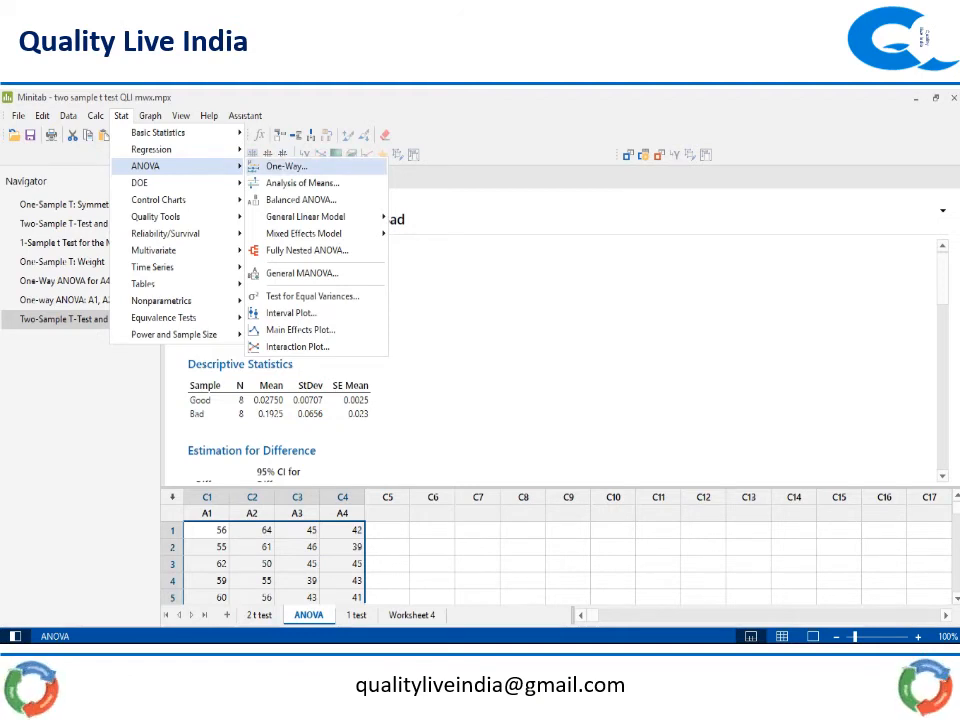
click(287, 167)
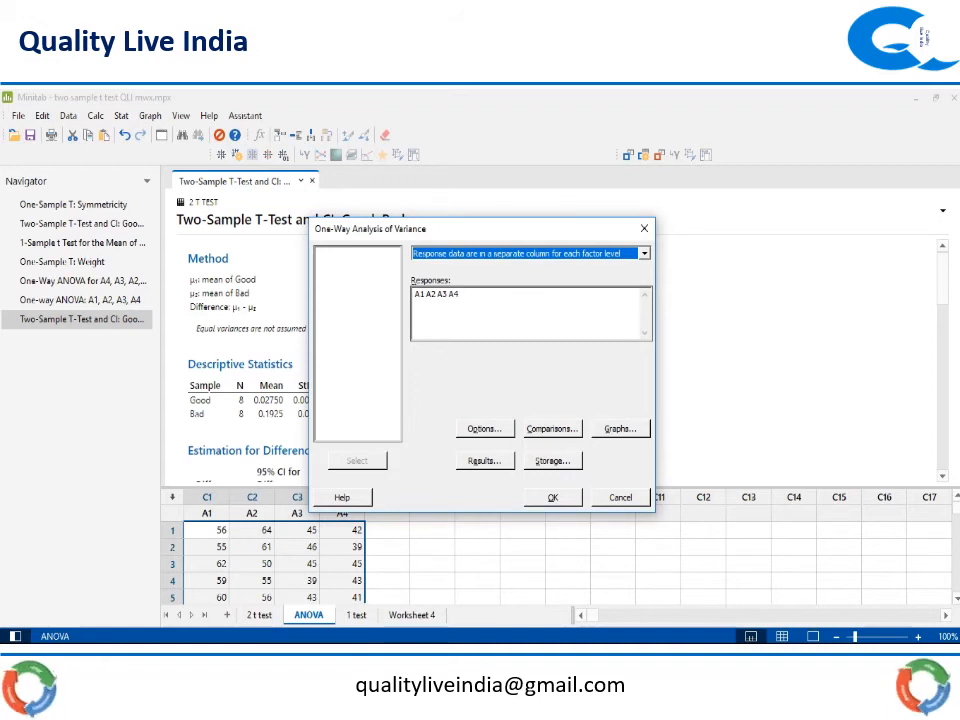
drag(463, 294, 414, 294)
key(BackSpace)
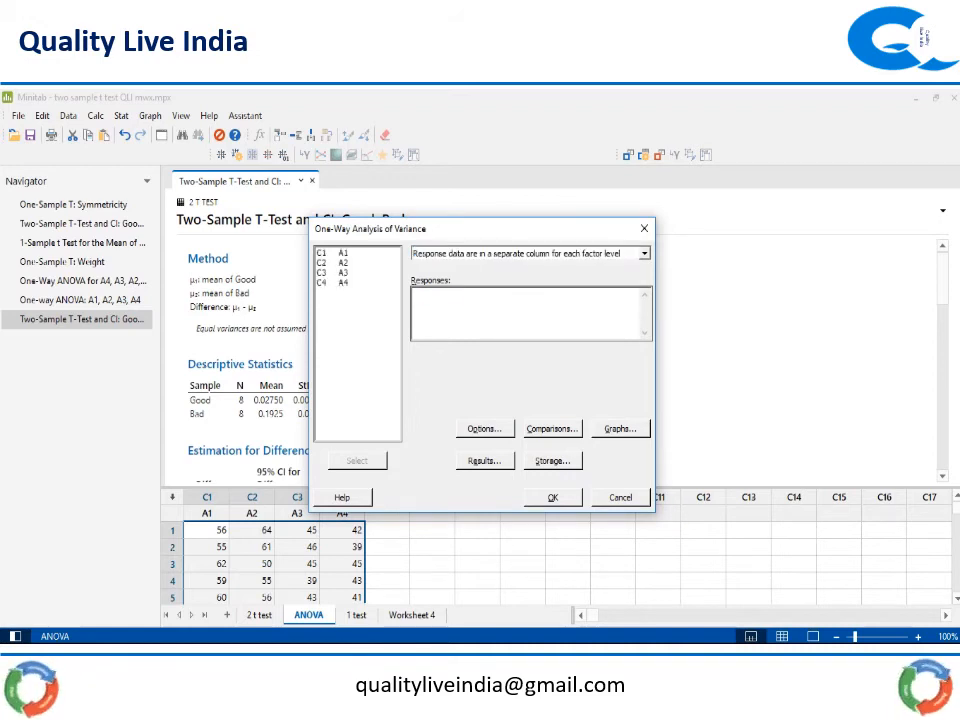
click(644, 254)
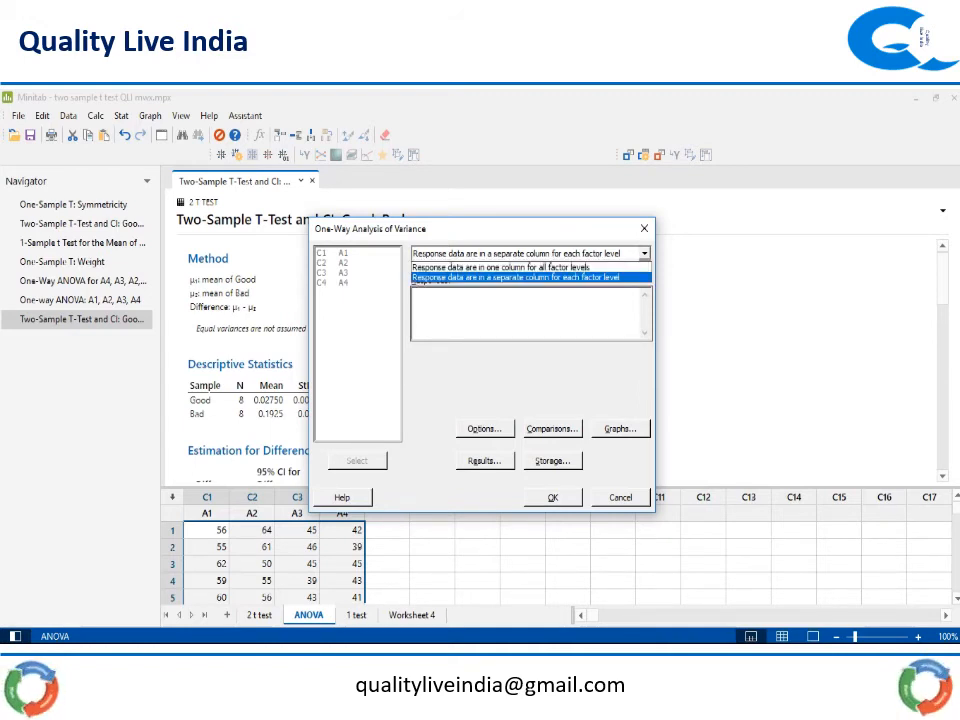
click(516, 277)
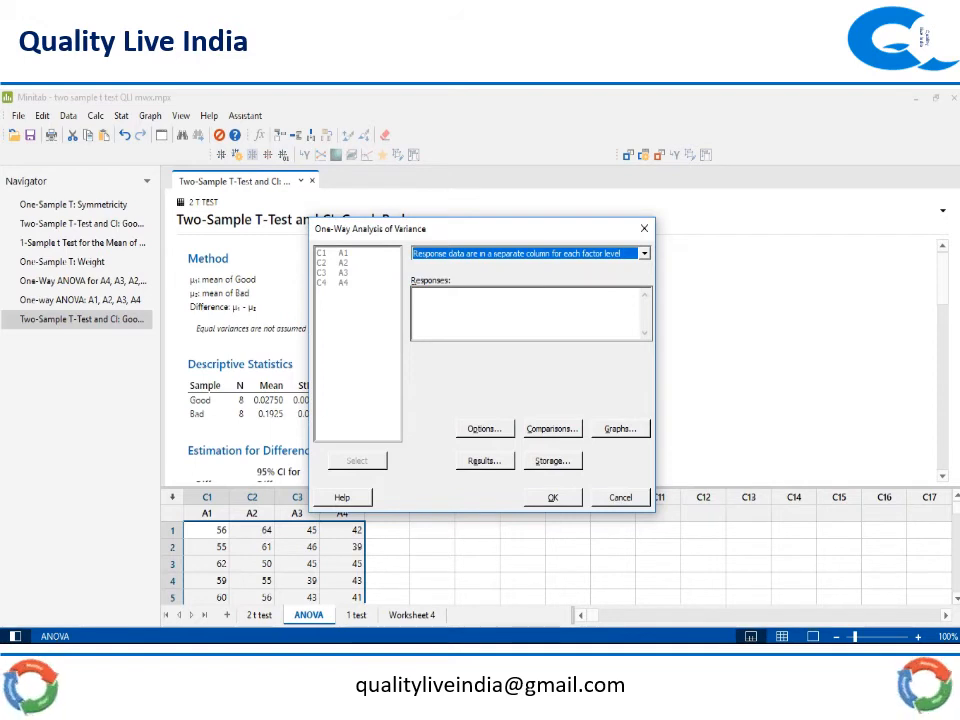
Enter A1 A2 A3 A4 as responses, accepting equal variances, a two-sided 95 confidence level and no comparison procedures
click(500, 308)
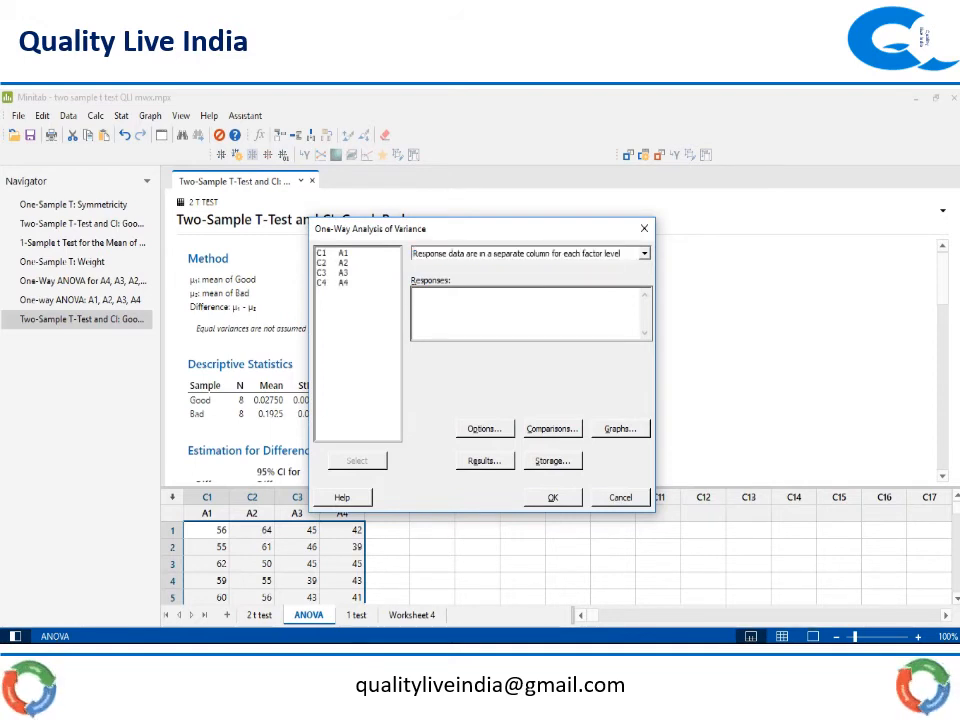
text(A1 A2 A3 A4)
click(485, 429)
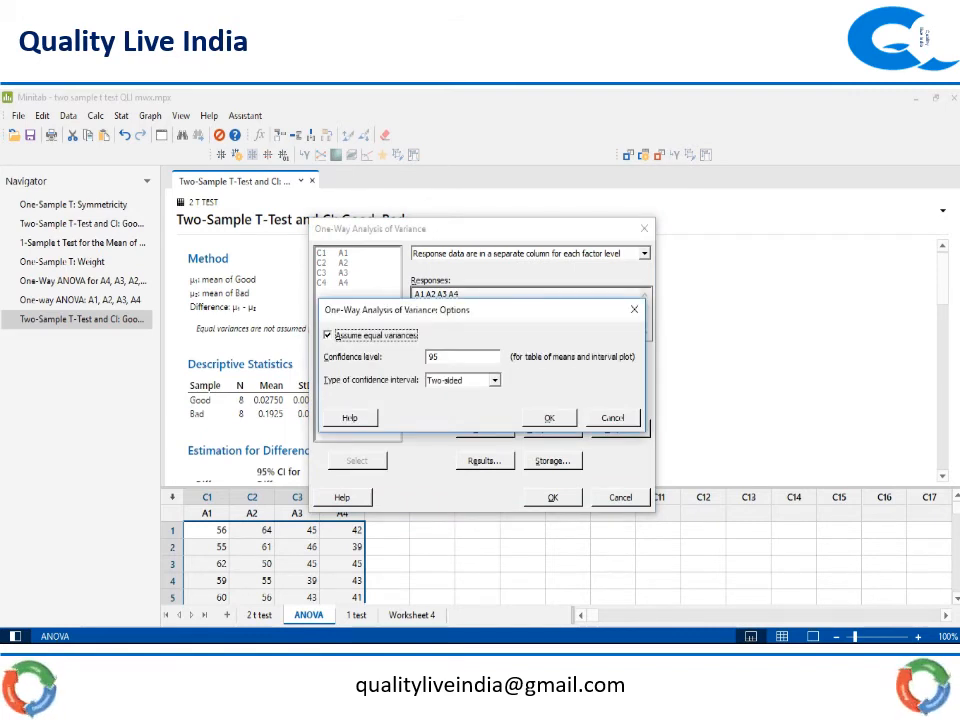
click(549, 418)
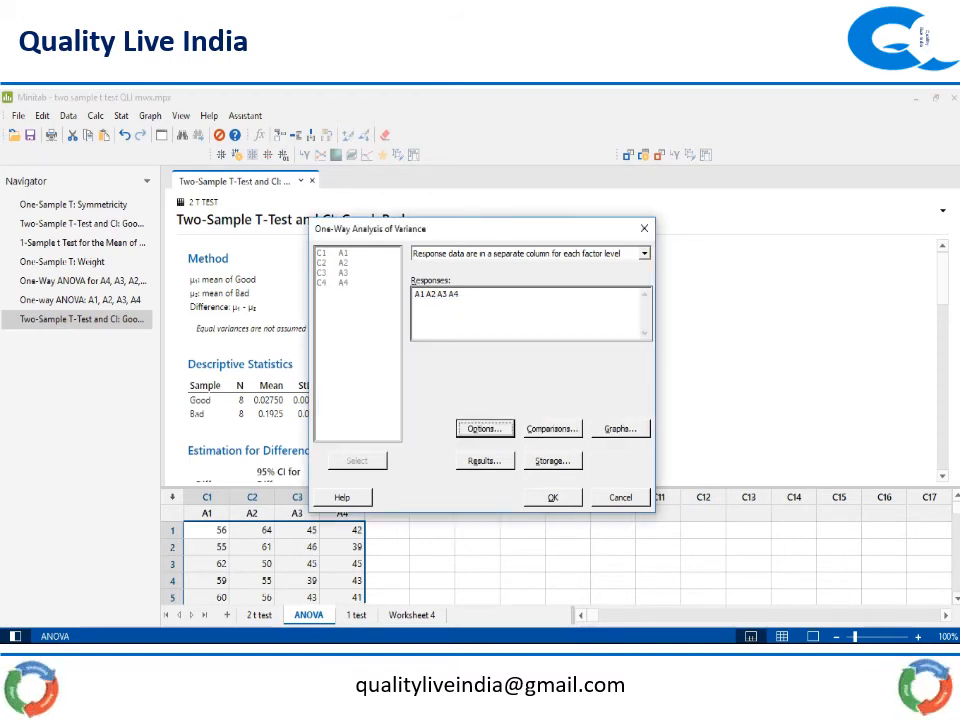
click(553, 429)
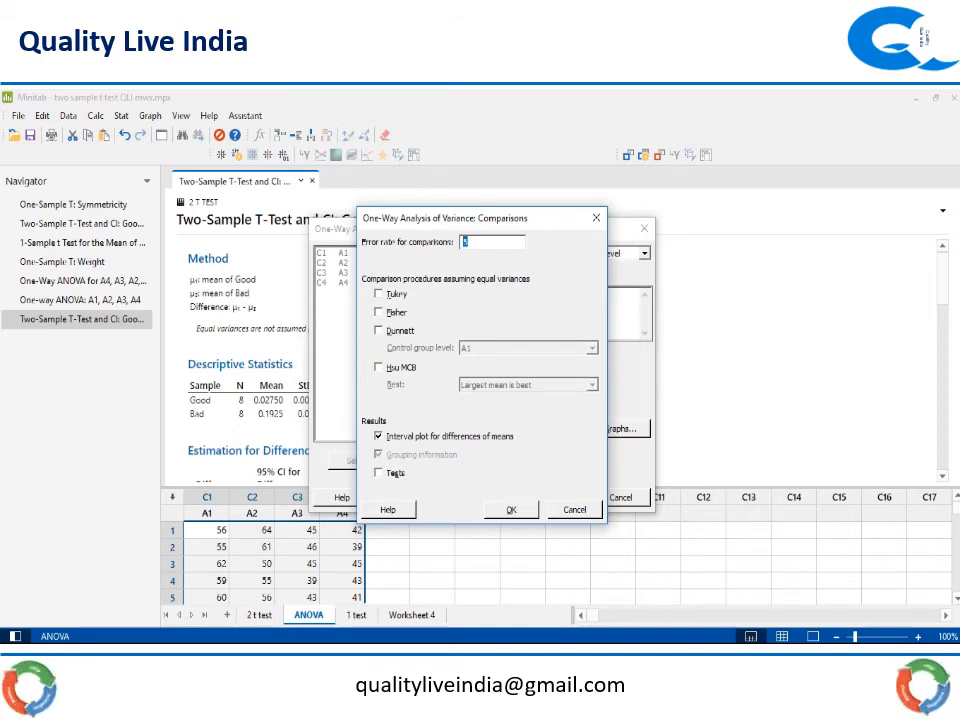
click(511, 510)
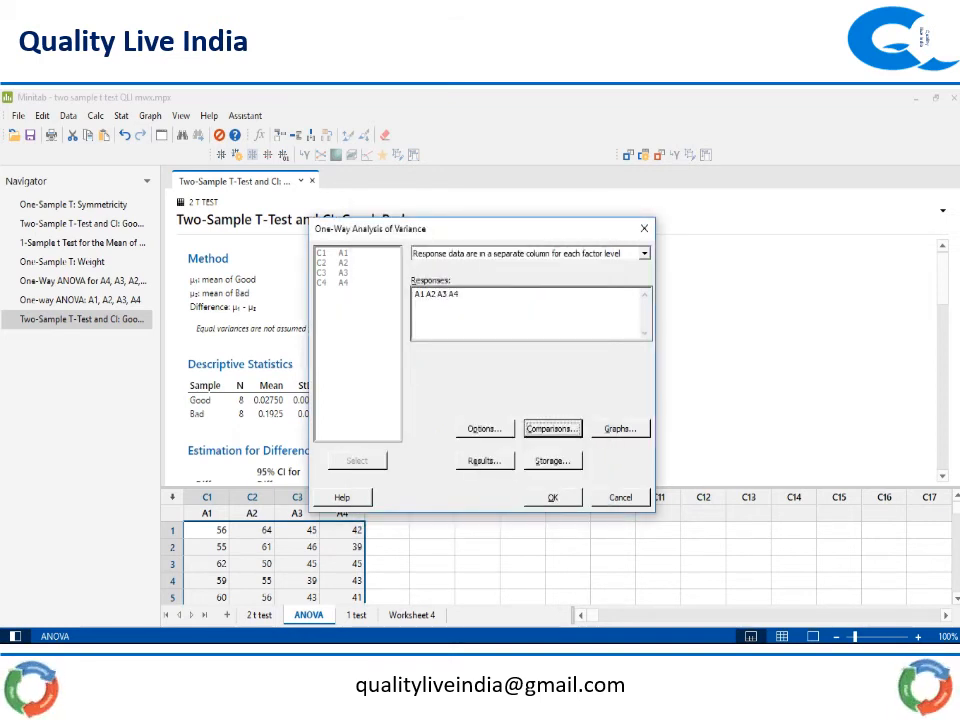
Include the individual value plot alongside the interval plot and boxplot of data in the ANOVA graphs
click(620, 429)
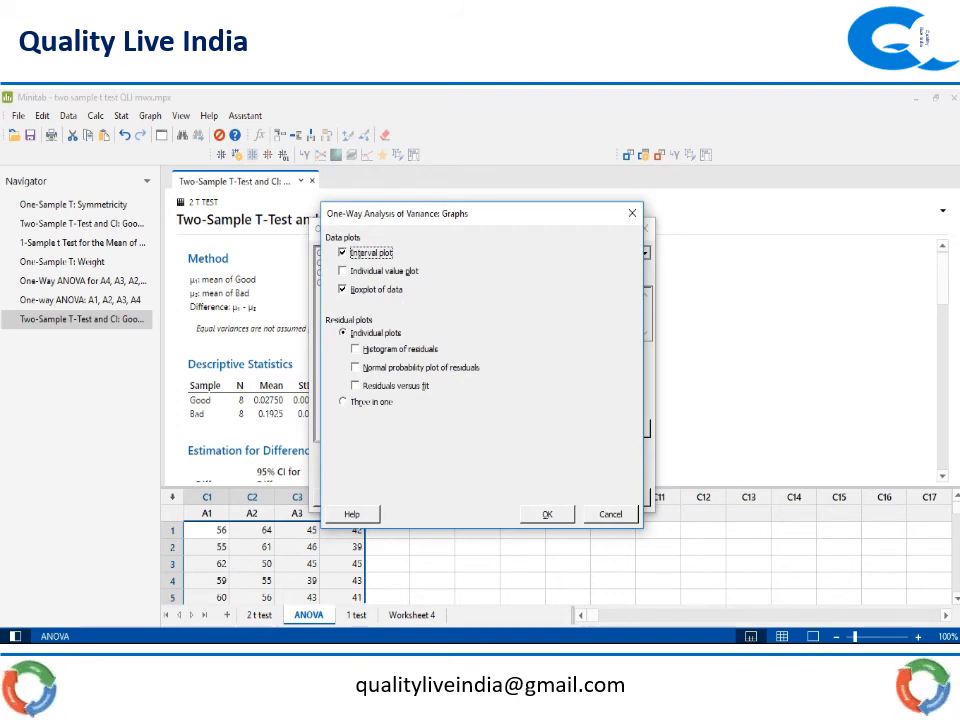
click(343, 271)
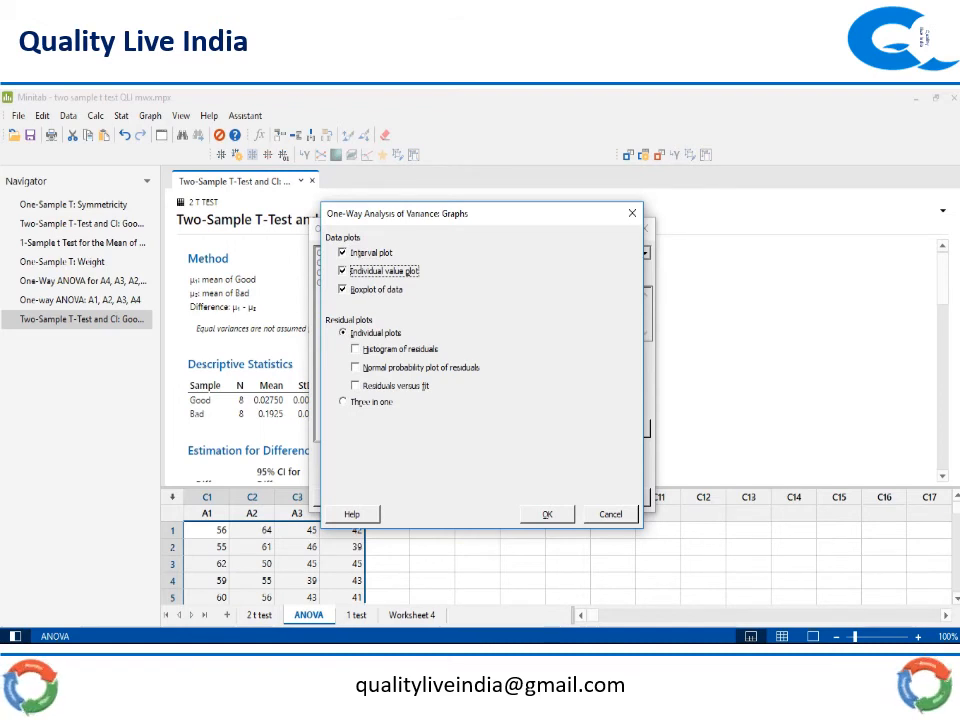
click(343, 271)
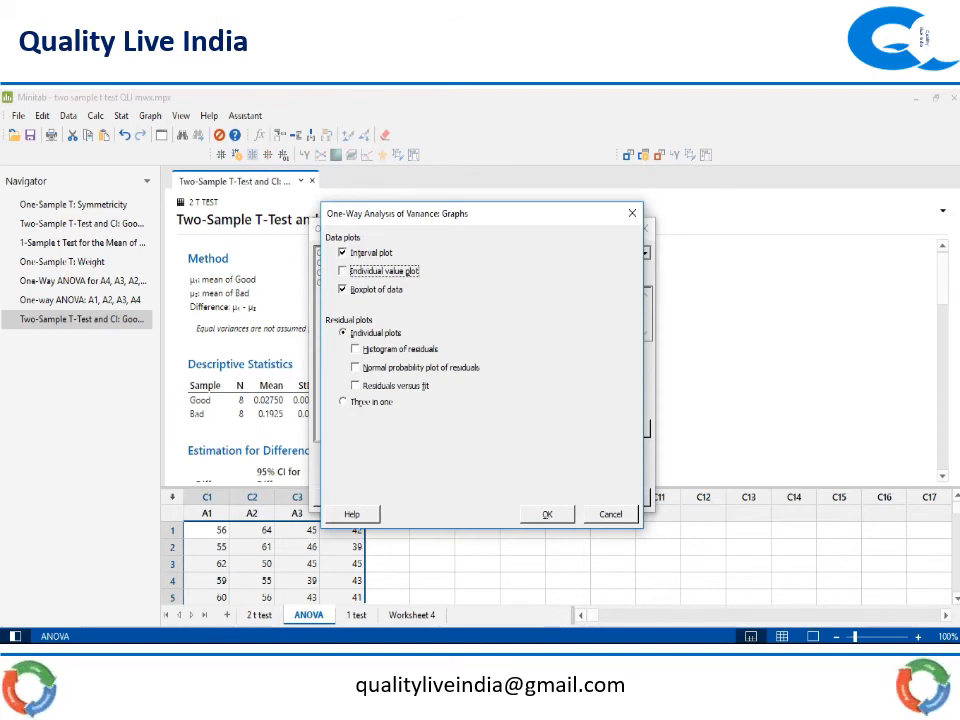
click(343, 271)
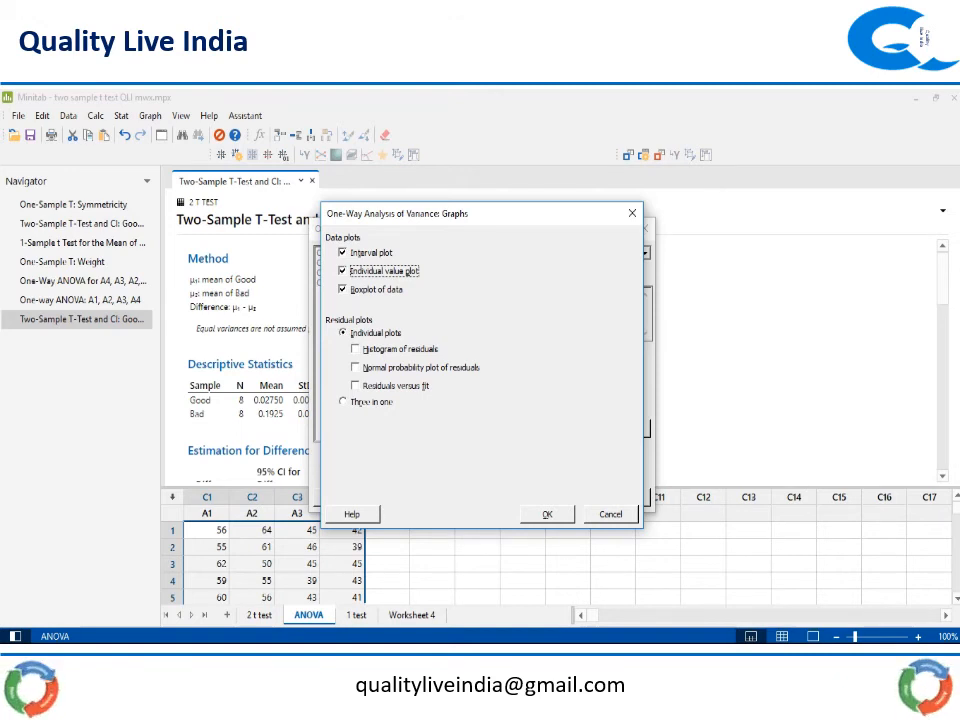
key(Return)
Display results as simple tables, accept storage of fits and residuals, and run the one-way ANOVA
click(485, 461)
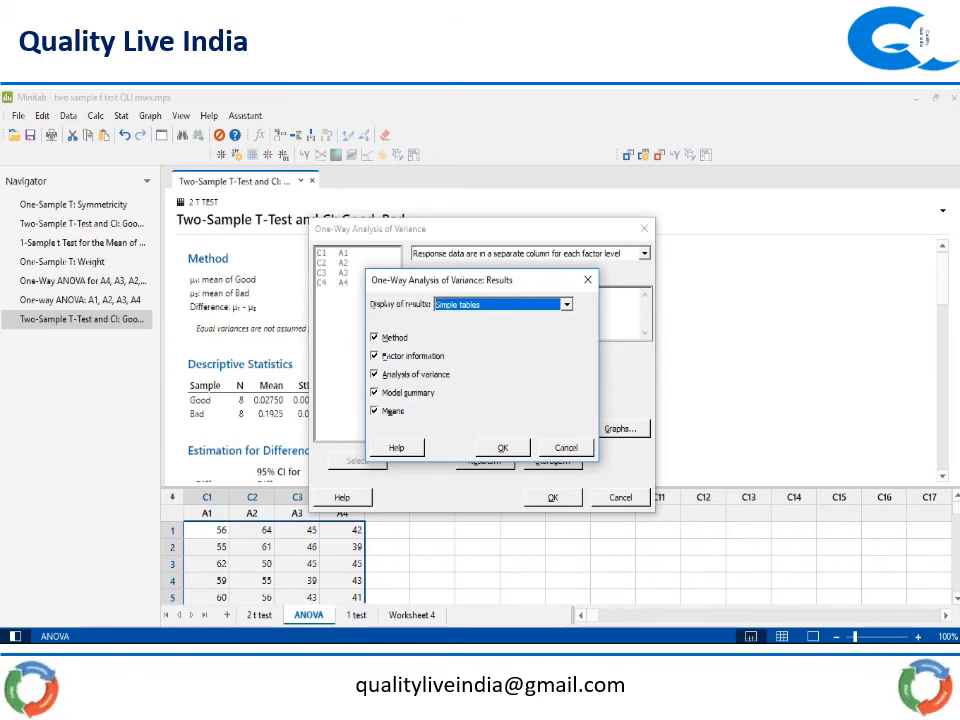
click(567, 305)
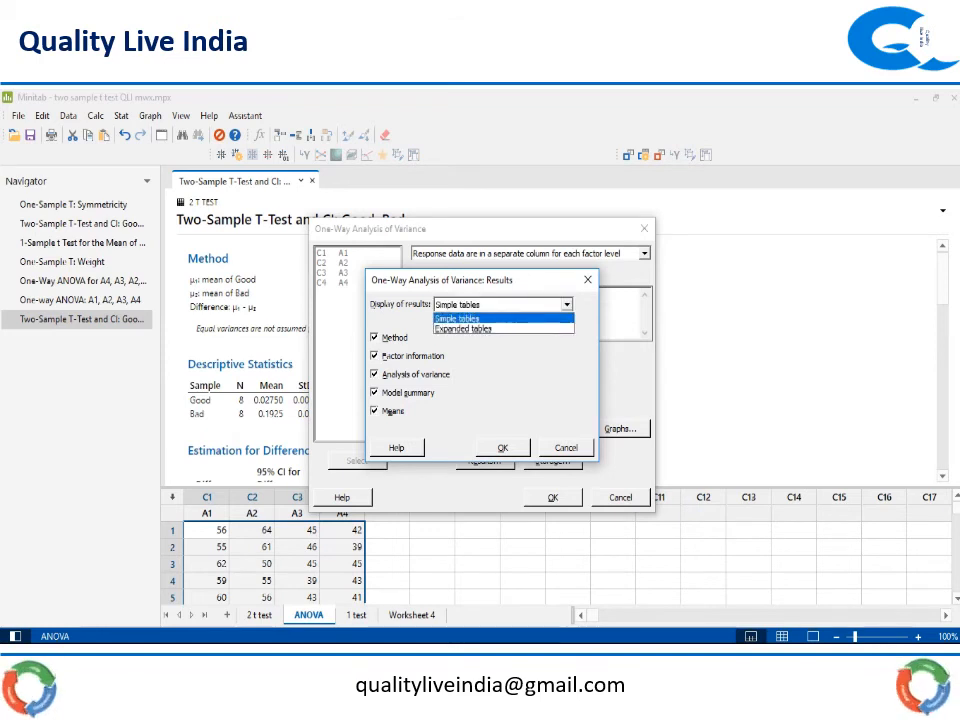
click(490, 318)
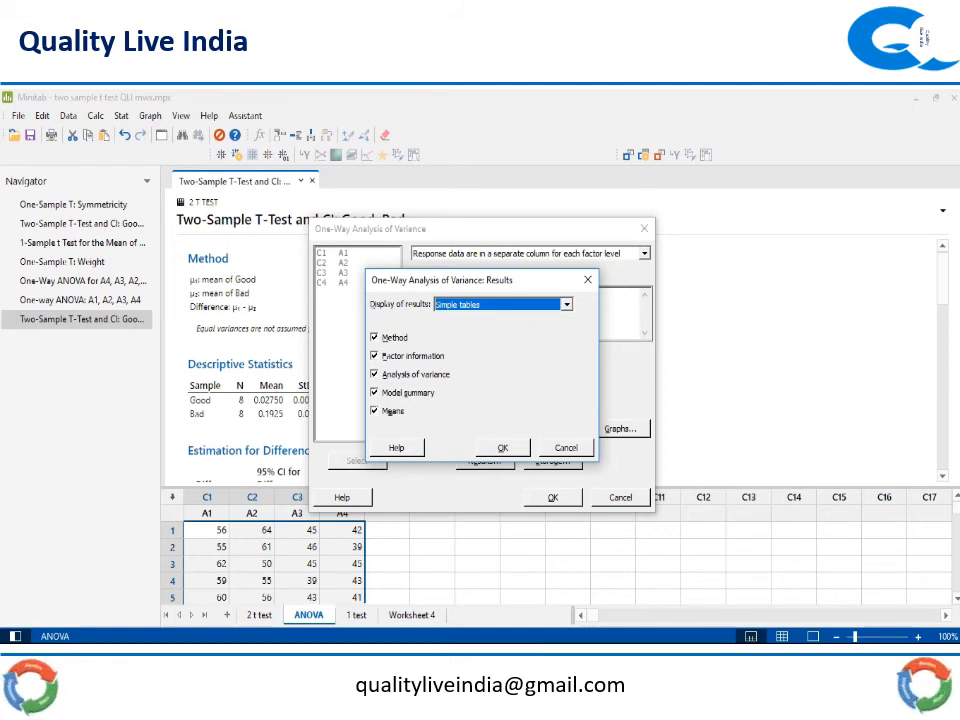
click(503, 448)
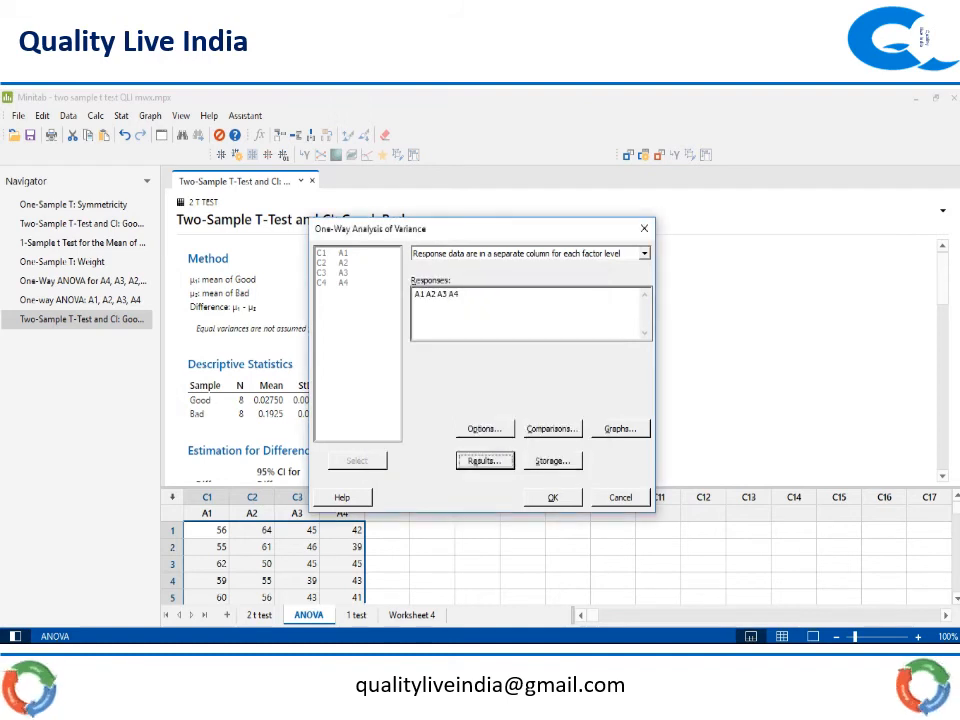
click(552, 461)
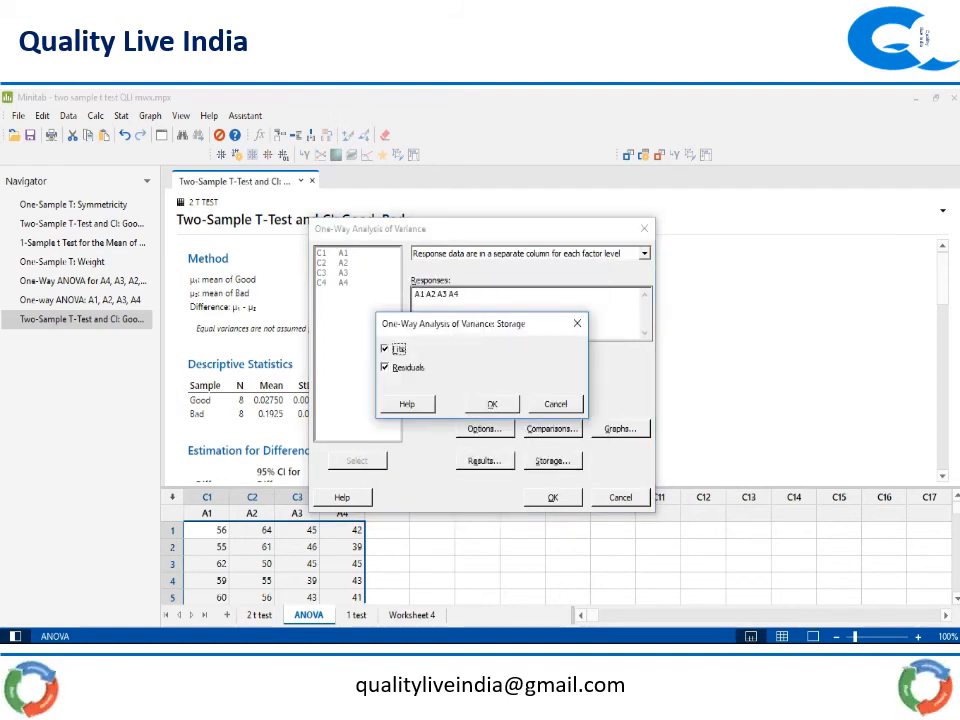
click(492, 404)
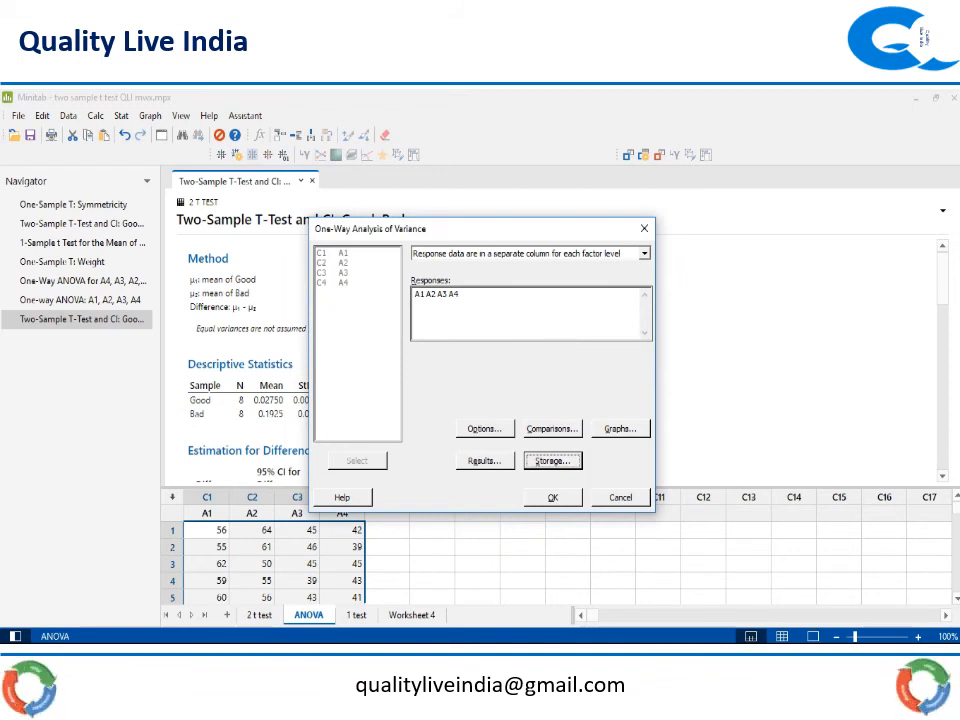
click(552, 497)
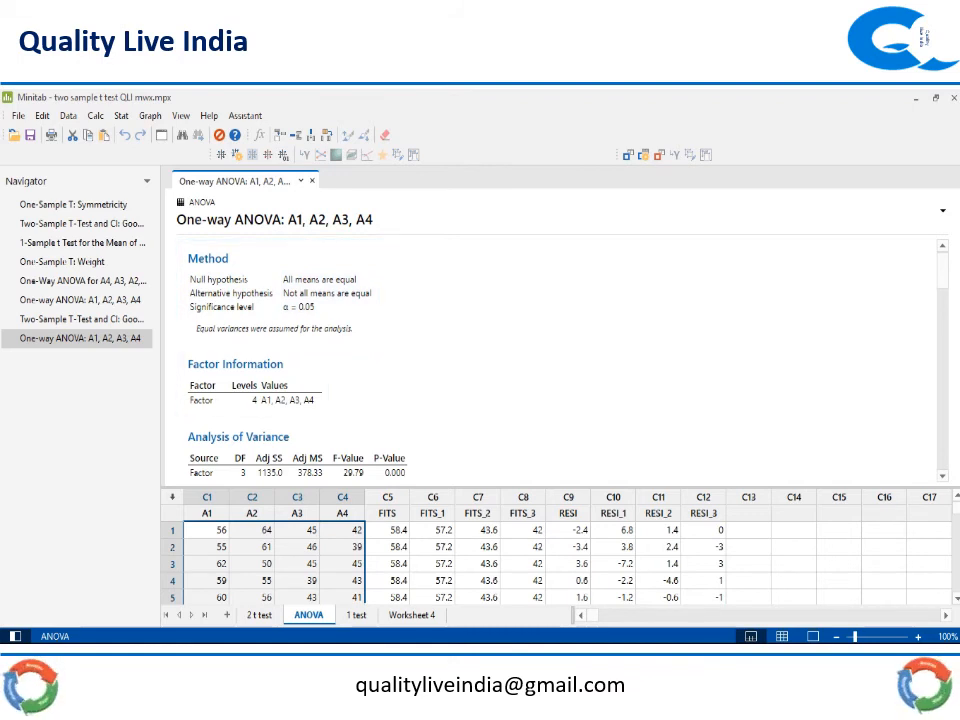
Examine the one-way ANOVA output, including the analysis of variance, model summary, means and interval plot
scroll(560, 360, down, 2)
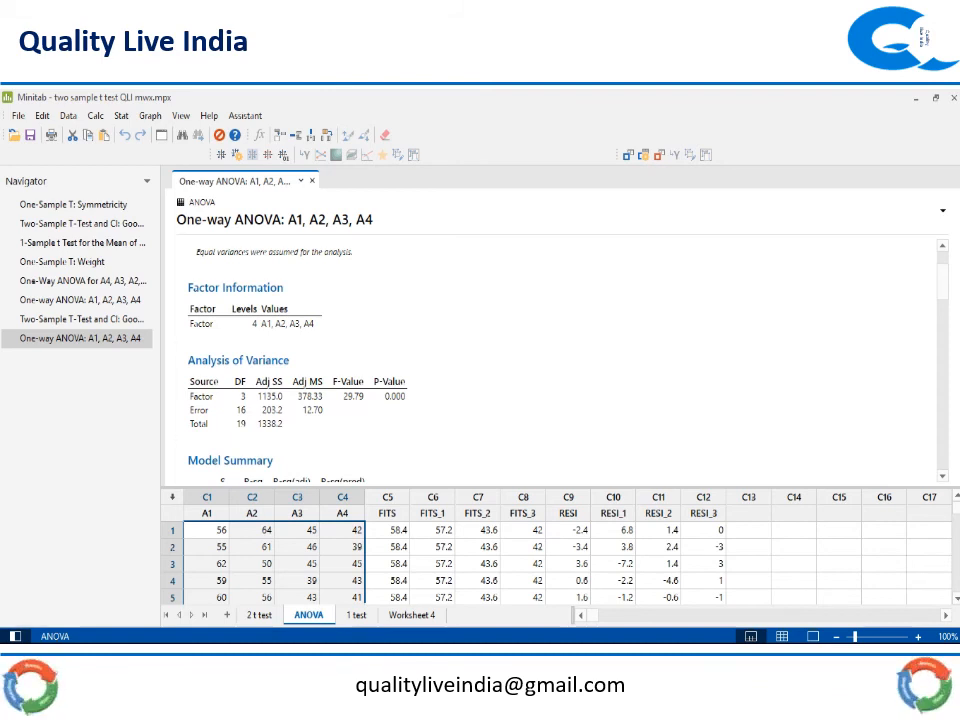
scroll(555, 360, down, 2)
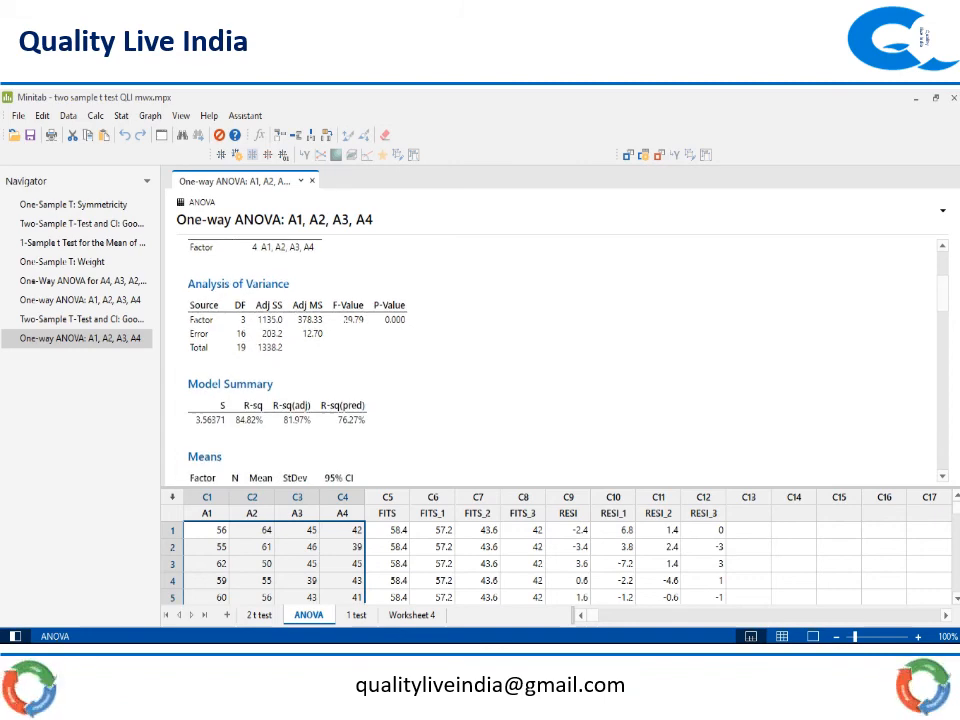
scroll(555, 360, down, 5)
scroll(555, 360, up, 3)
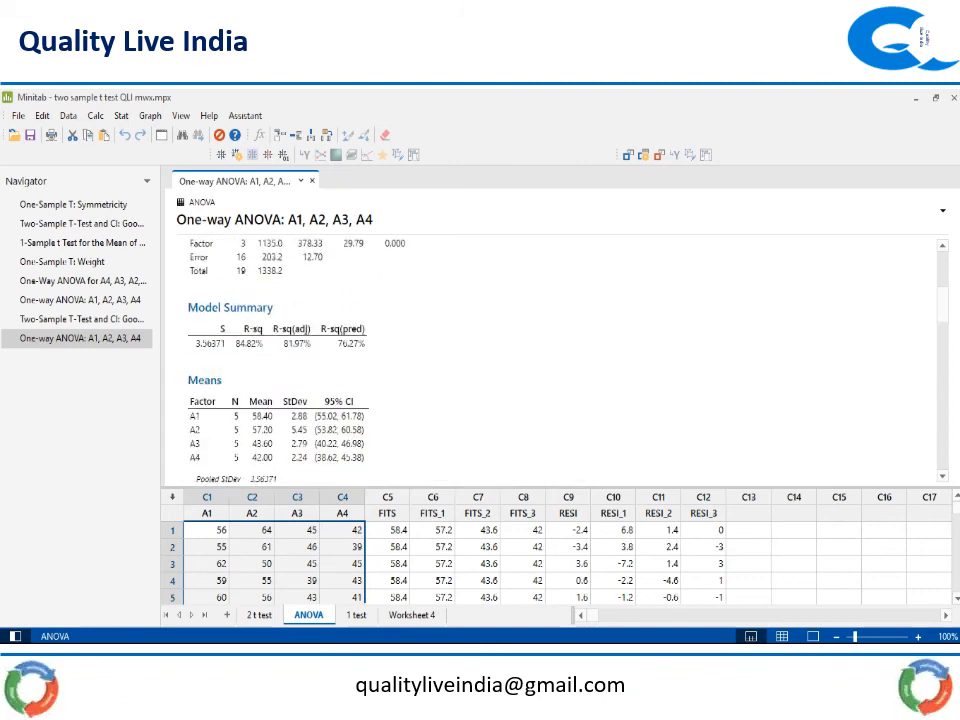
scroll(555, 360, down, 2)
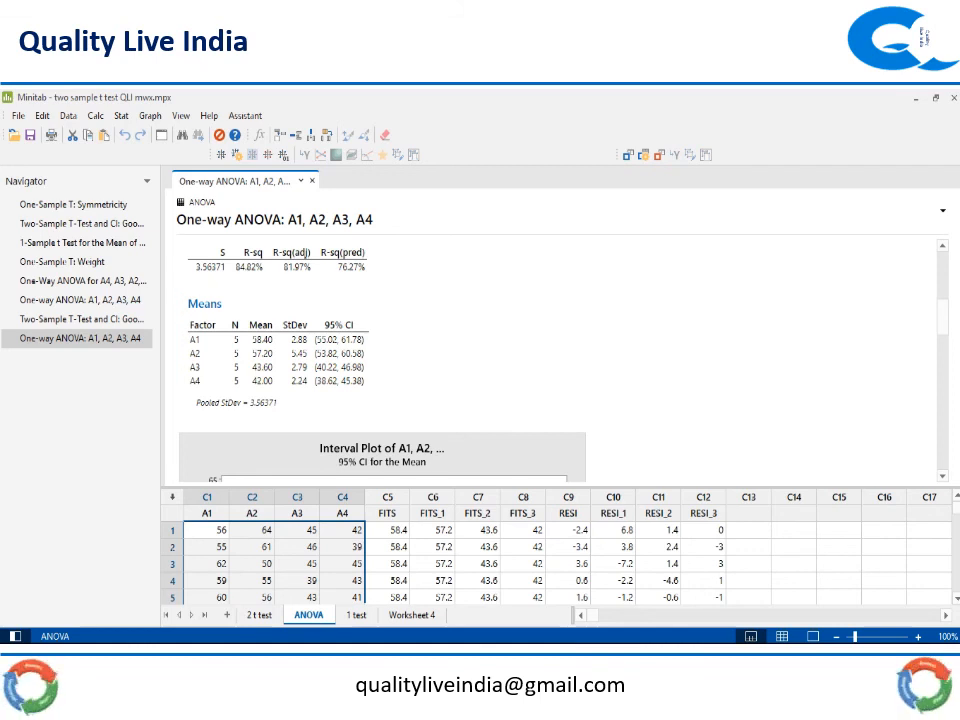
scroll(560, 360, down, 5)
scroll(560, 360, up, 1)
scroll(560, 360, down, 1)
scroll(560, 360, up, 1)
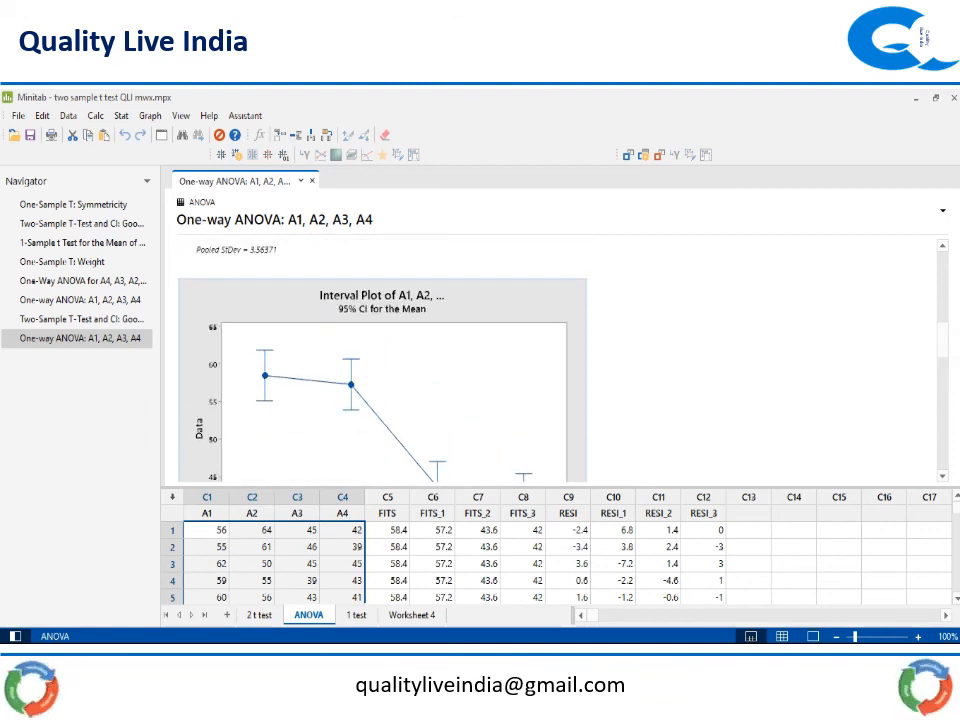